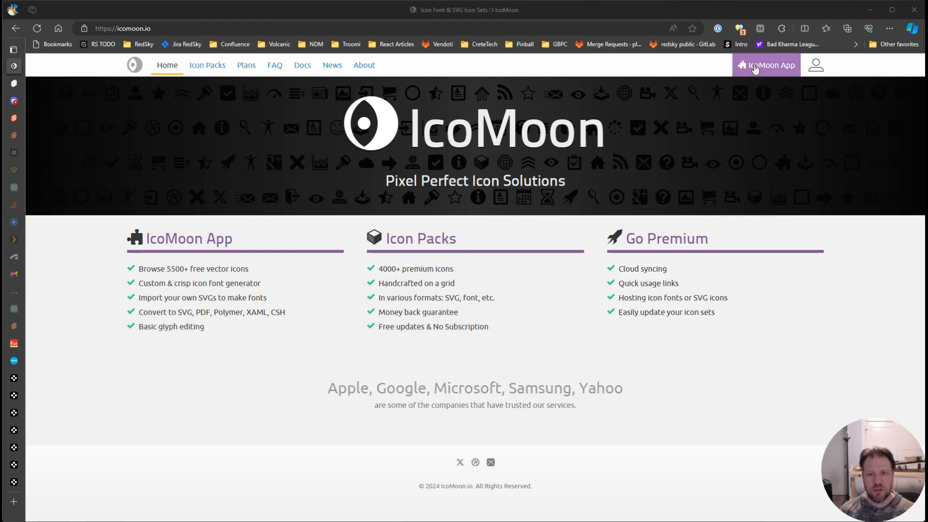
Step: Open the IcoMoon App and sign in with the saved account email and password, entering the image verification characters
click(769, 70)
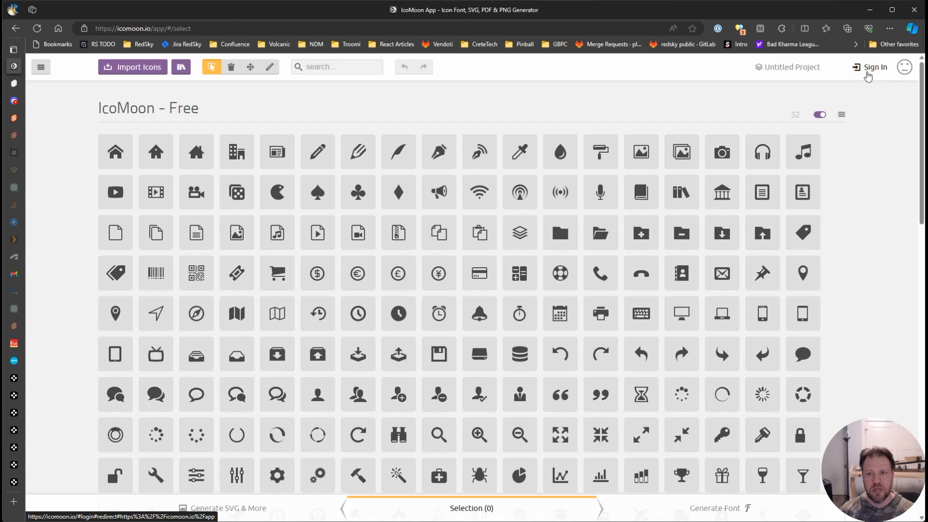
click(871, 68)
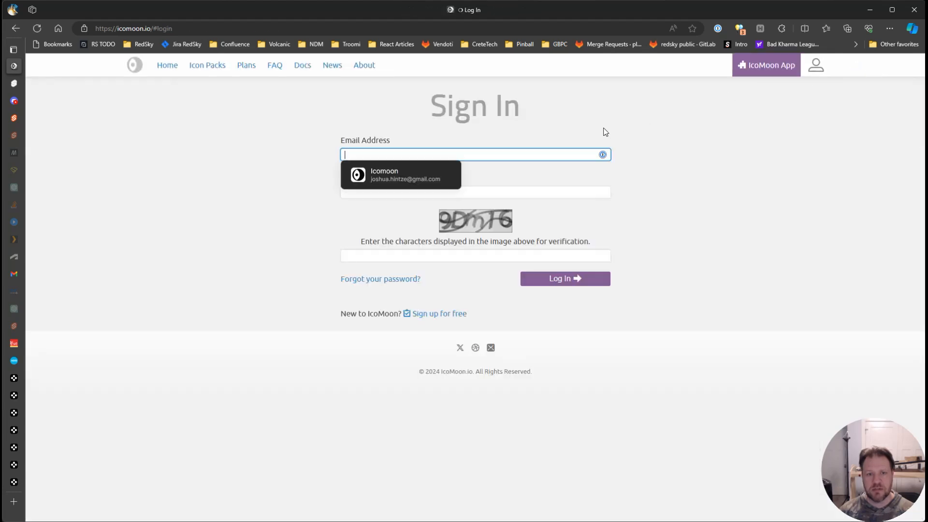
click(378, 178)
click(446, 255)
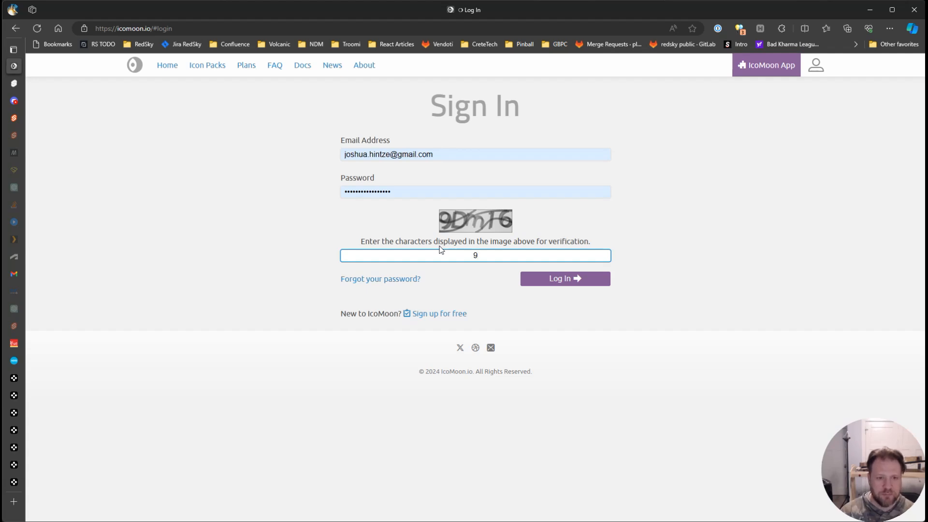
text(9DmT6)
key(Return)
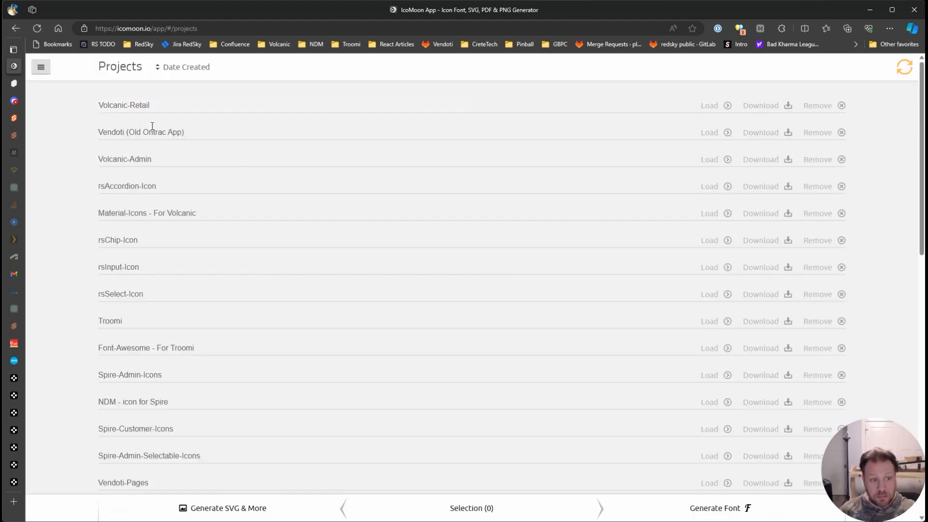
Step: Find the Quick-Start-Icons project in the projects list and load it
scroll(172, 183, down, 3)
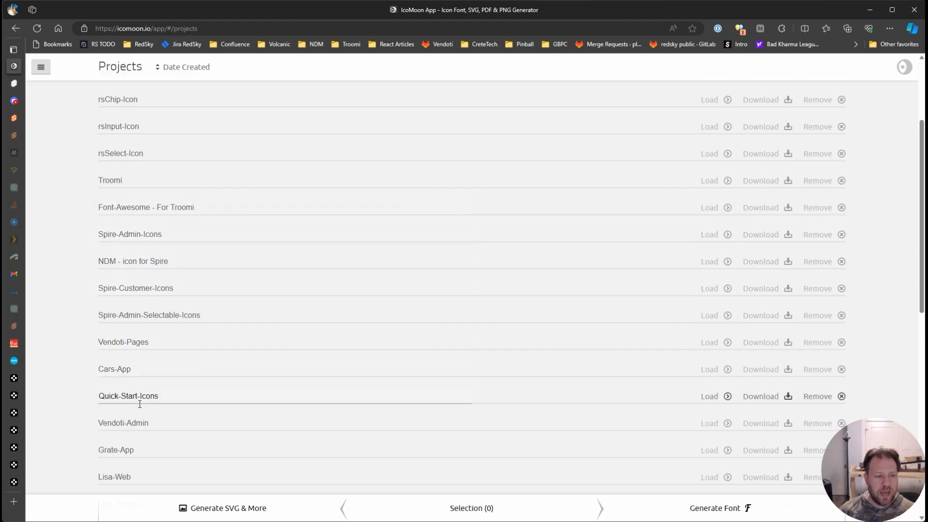
scroll(175, 351, down, 1)
scroll(176, 351, down, 2)
scroll(192, 349, up, 2)
scroll(192, 349, up, 4)
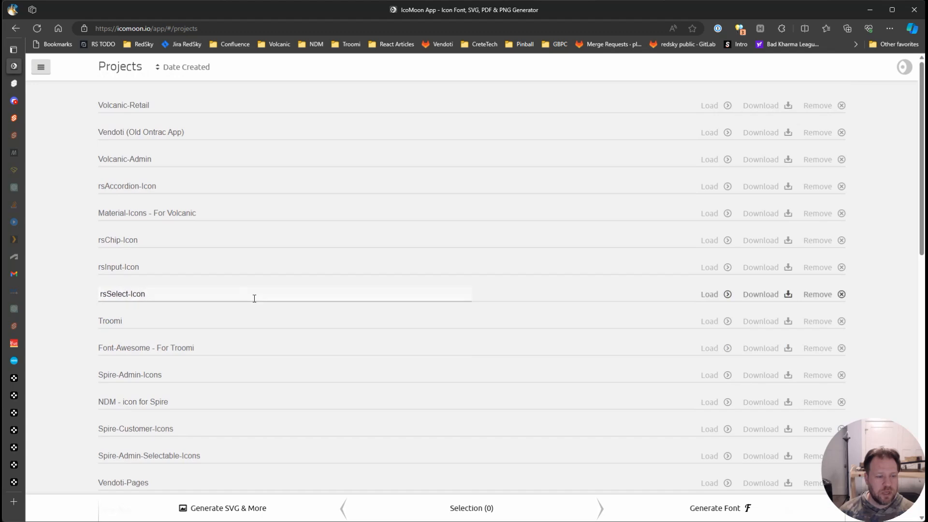
scroll(258, 300, down, 1)
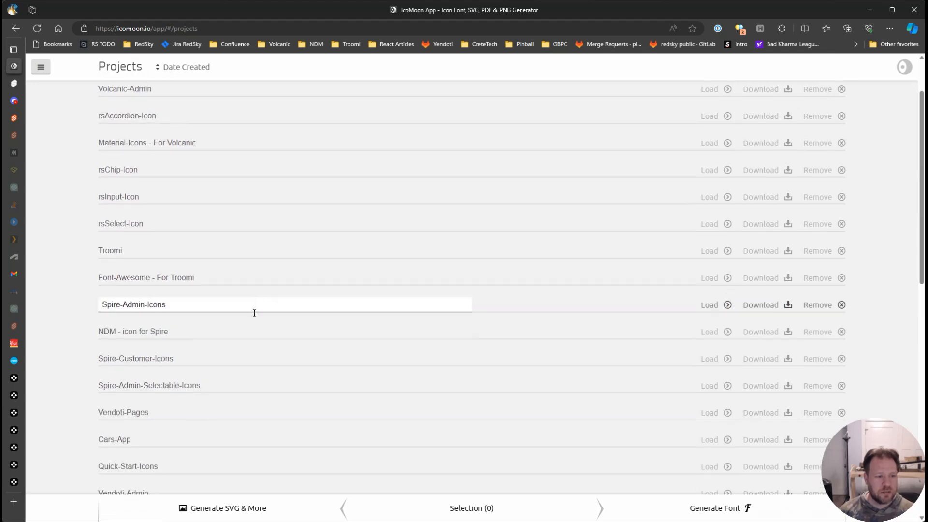
scroll(253, 313, down, 1)
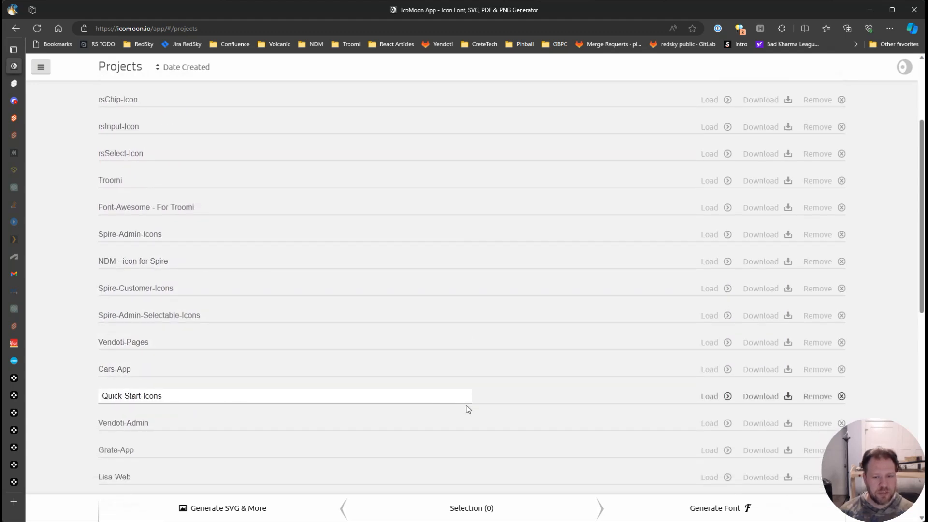
click(713, 401)
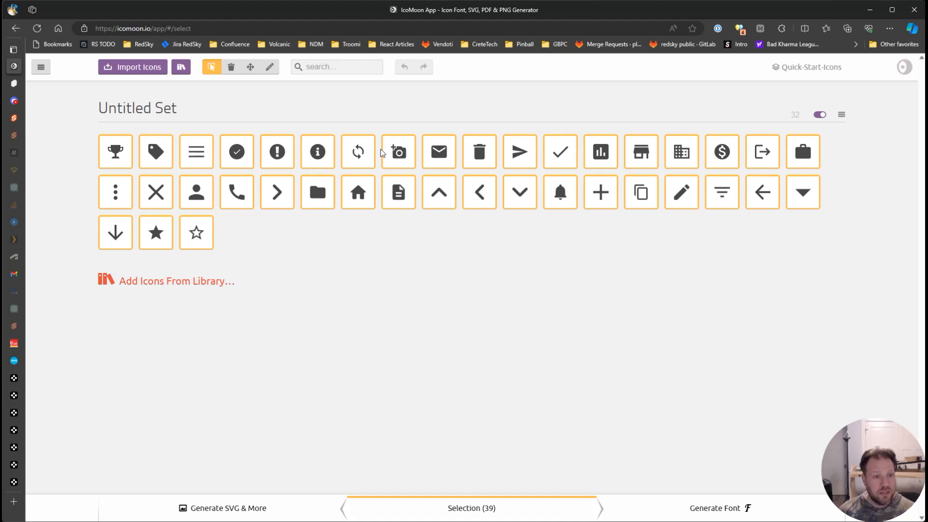
Step: Switch to the RedSky Design Quickstart file in Figma and select the Menu Toggle in the collapsed desktop menu
key(alt+Tab)
key(alt+Tab)
key(alt+Tab)
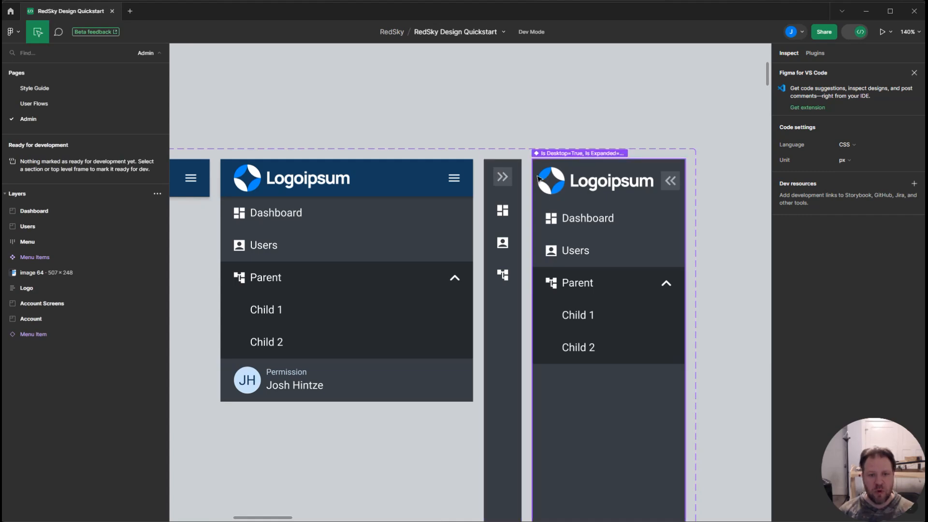
click(503, 176)
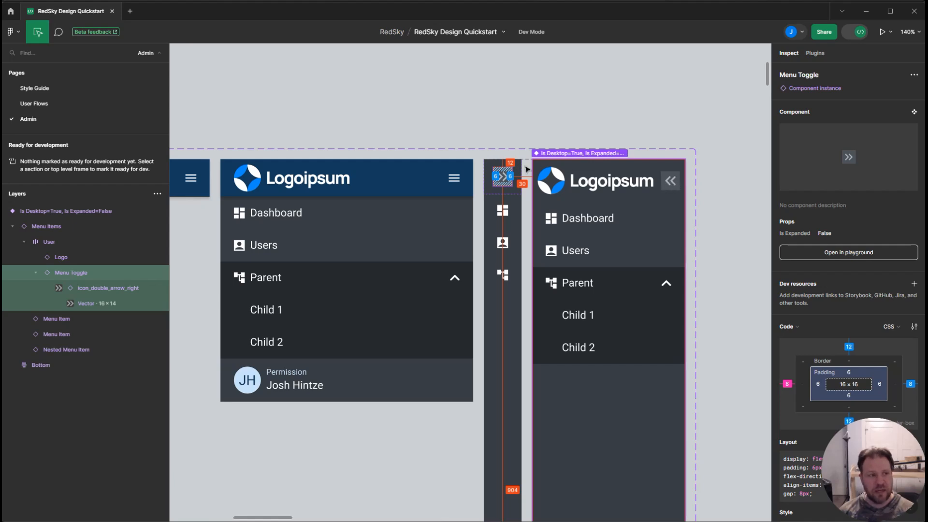
Step: Switch to IcoMoon, search the icons for "double arrow right" and look through the packs for a matching icon
key(alt+Tab)
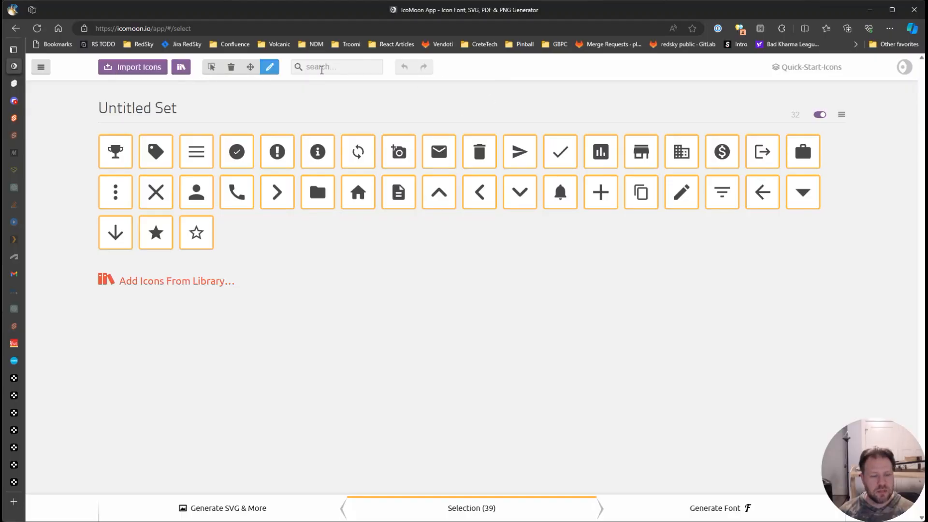
key(alt+Tab)
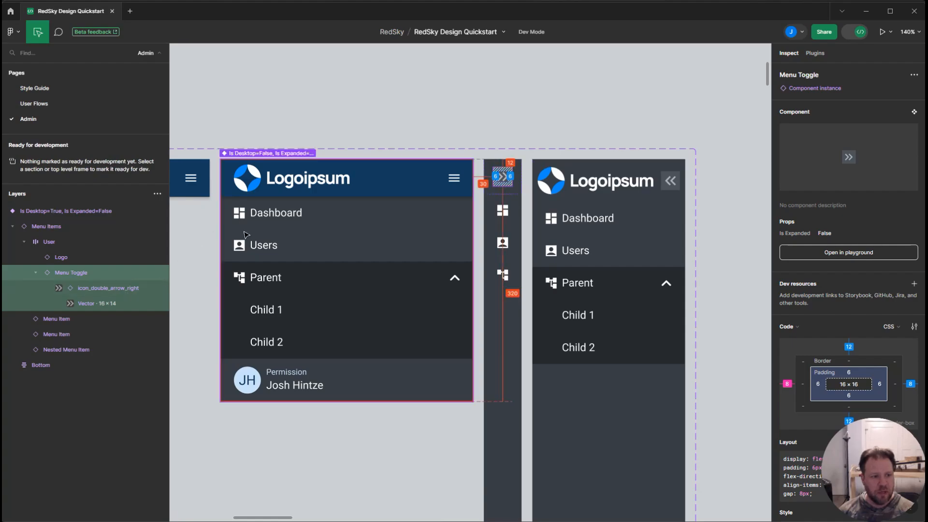
key(alt+Tab)
click(343, 68)
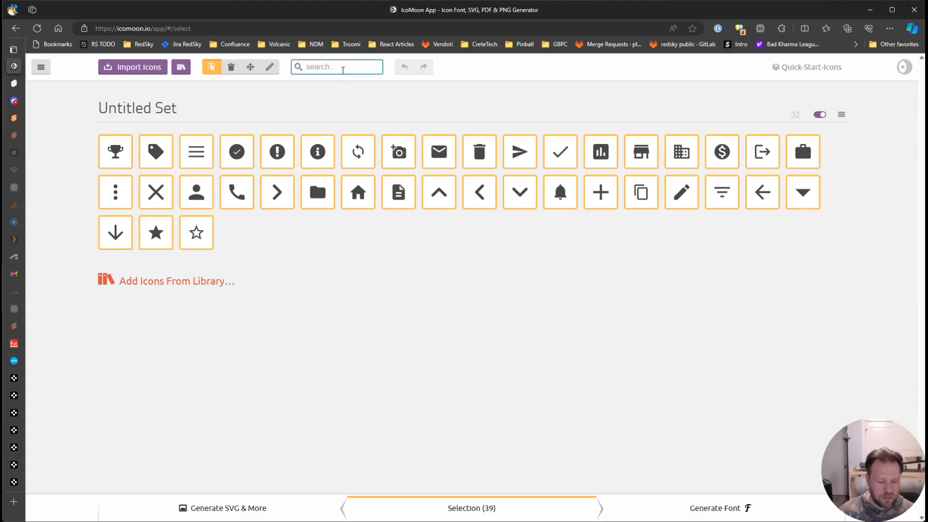
text(double arrow right)
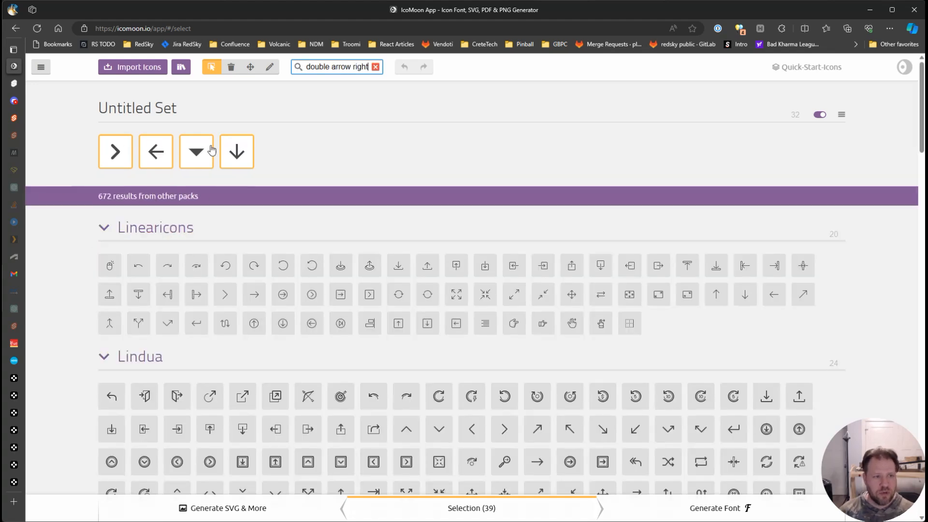
scroll(107, 213, down, 5)
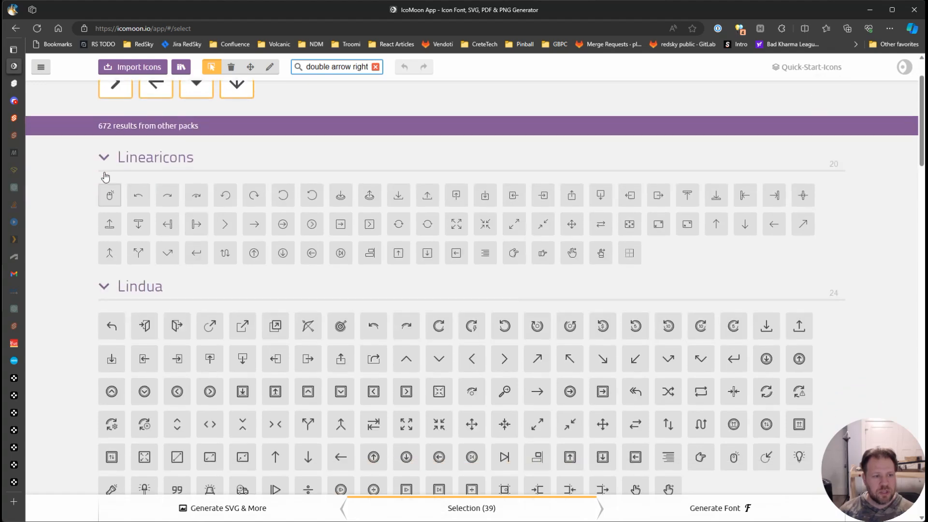
scroll(148, 195, down, 12)
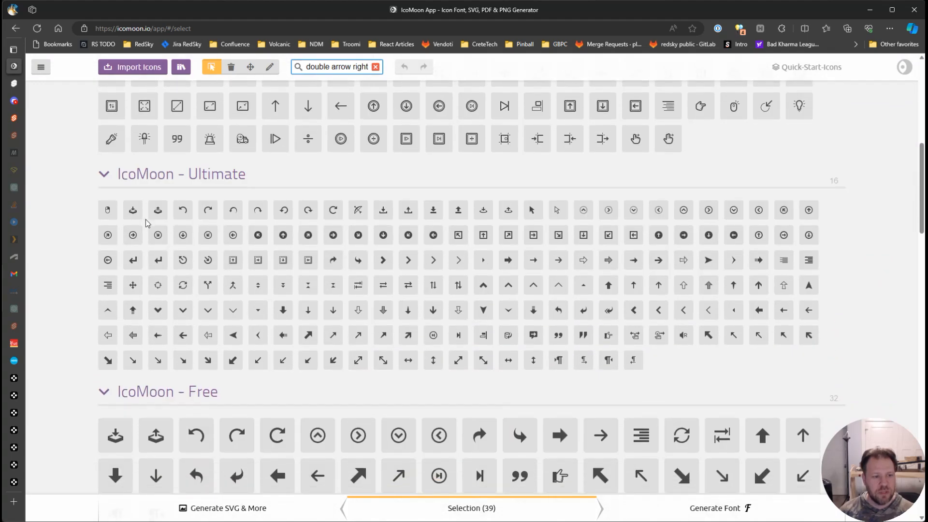
scroll(147, 226, down, 13)
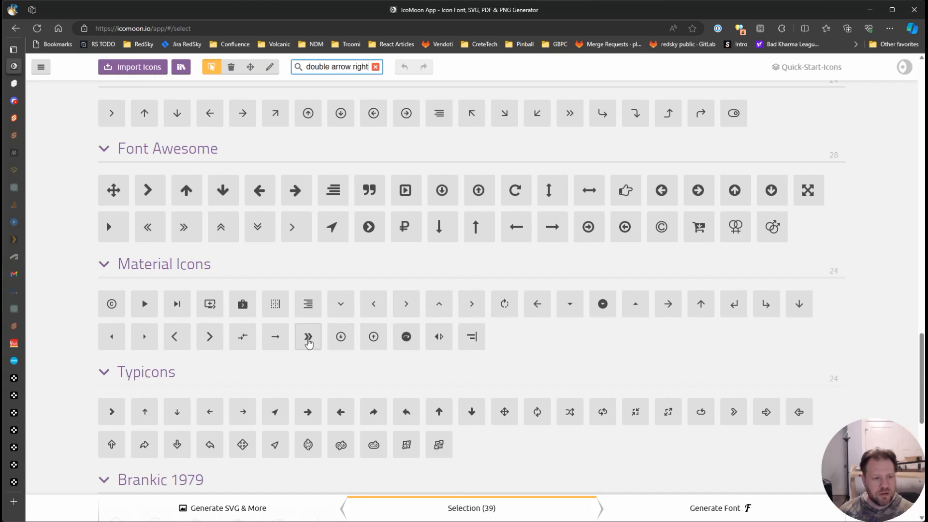
Step: Examine the Menu Toggle's double-arrow icon up close in Figma and compare it with the icons in IcoMoon's search results
key(alt+Tab)
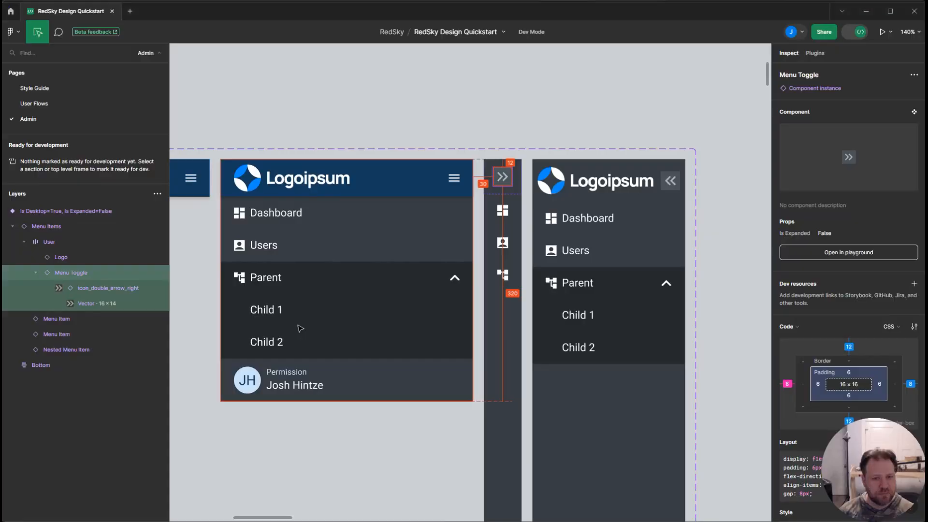
scroll(524, 202, up, 3)
scroll(507, 204, up, 3)
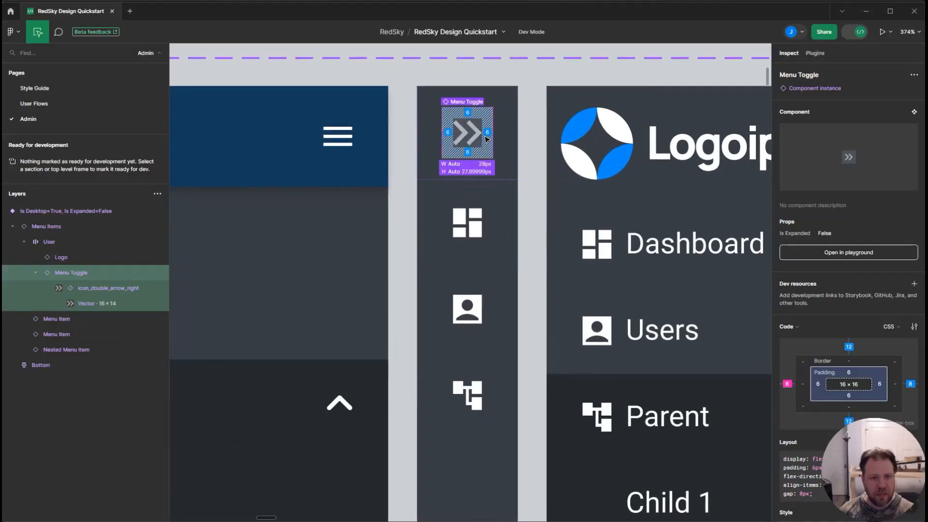
key(alt+Tab)
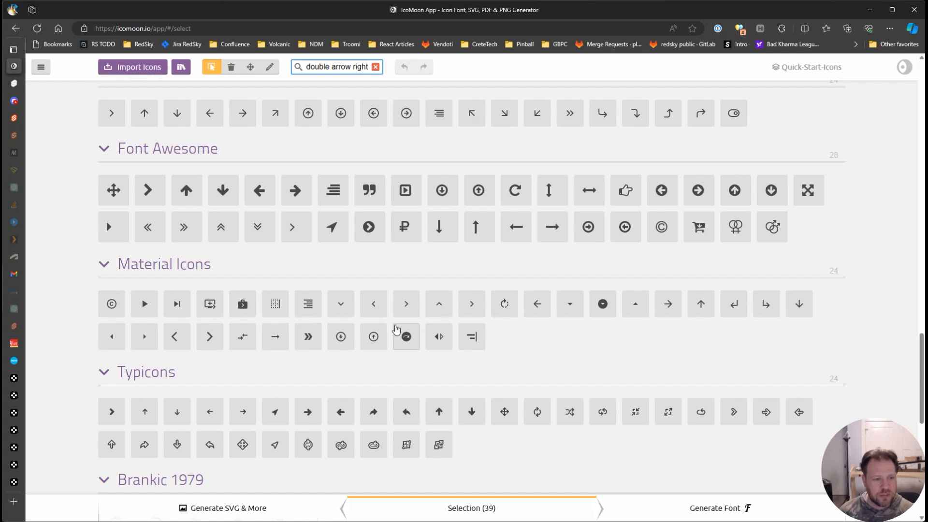
scroll(395, 330, up, 10)
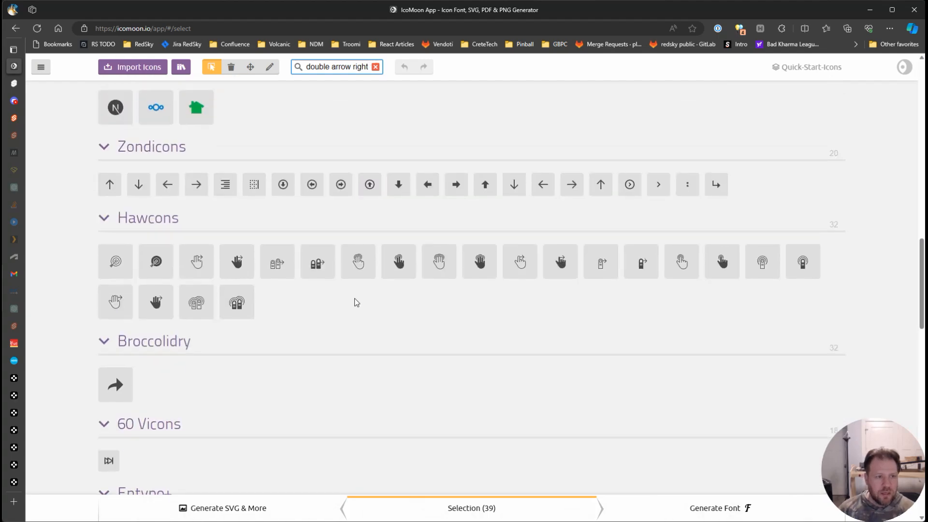
scroll(344, 310, down, 4)
scroll(344, 310, down, 5)
scroll(372, 280, up, 14)
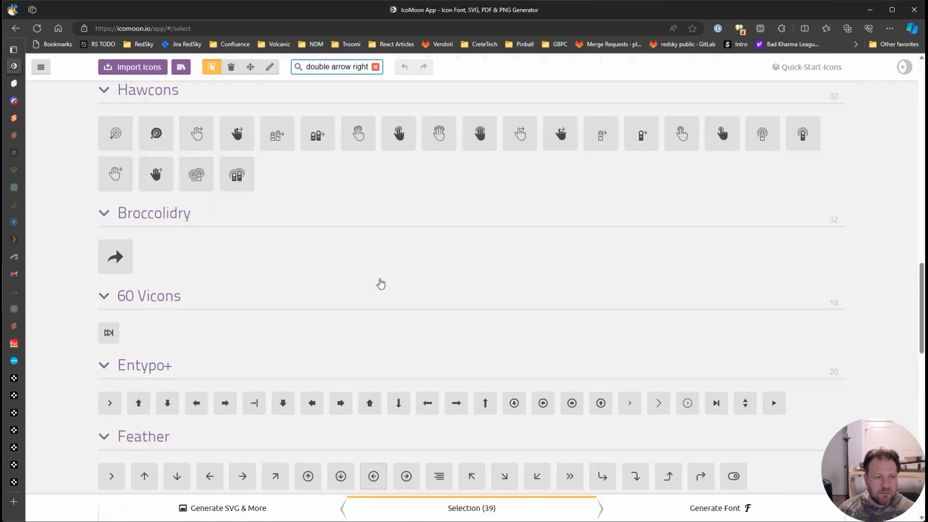
scroll(373, 279, up, 5)
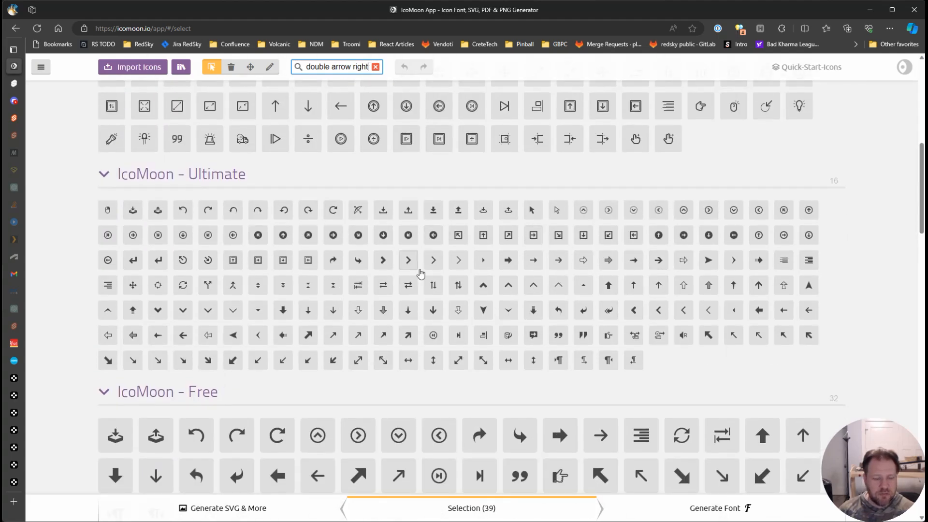
scroll(321, 243, up, 8)
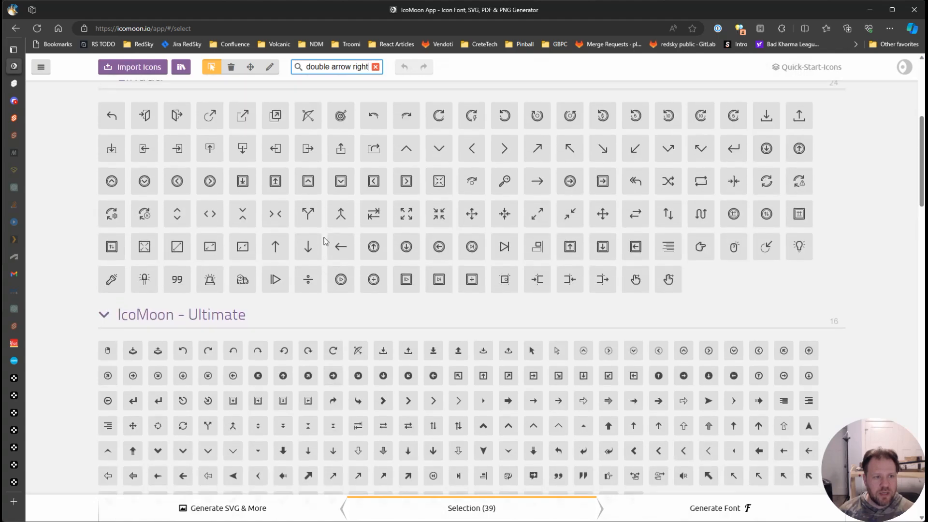
Step: Switch to Figma, select the icon_double_arrow_right layer inside the Menu Toggle and bring its asset details into view
key(alt+Tab)
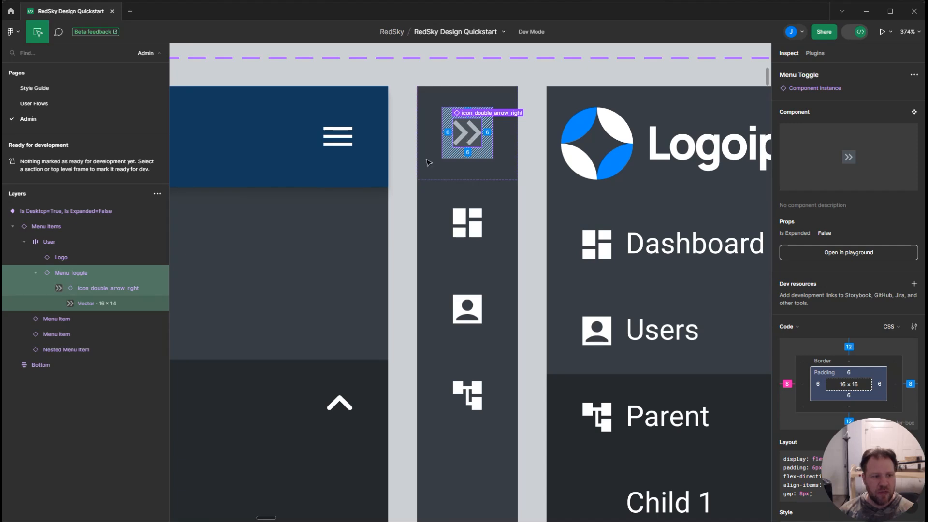
click(101, 287)
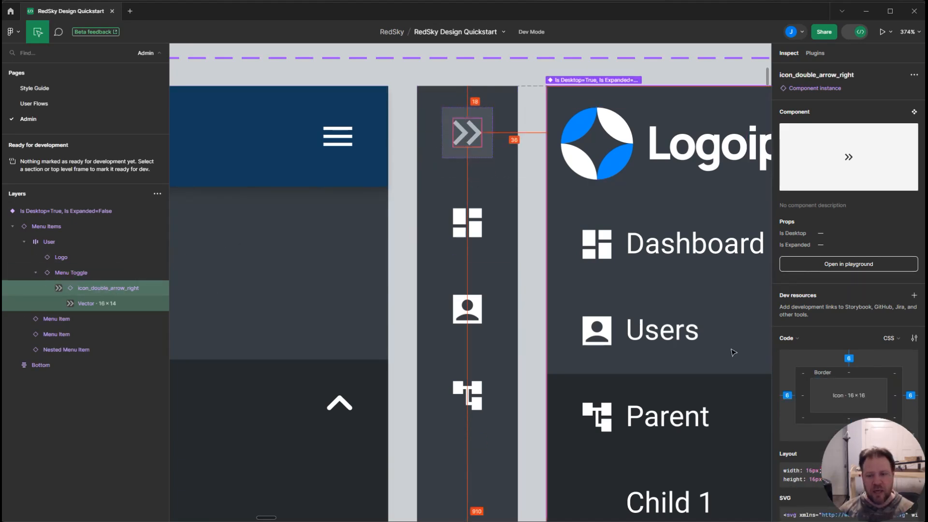
scroll(822, 291, down, 4)
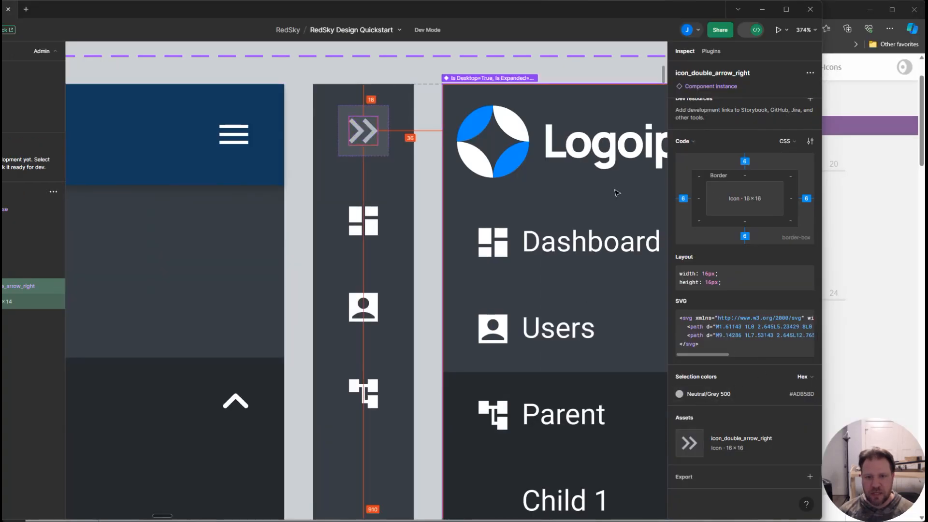
click(363, 131)
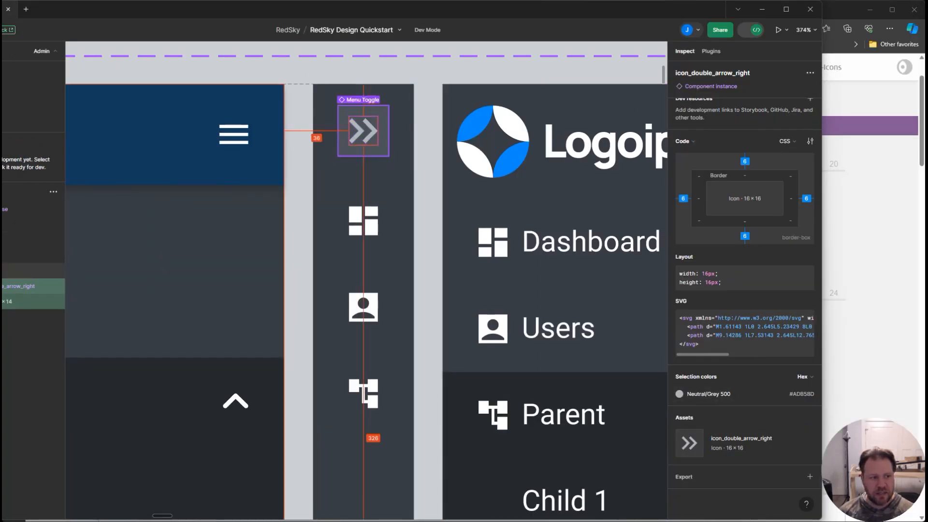
key(Return)
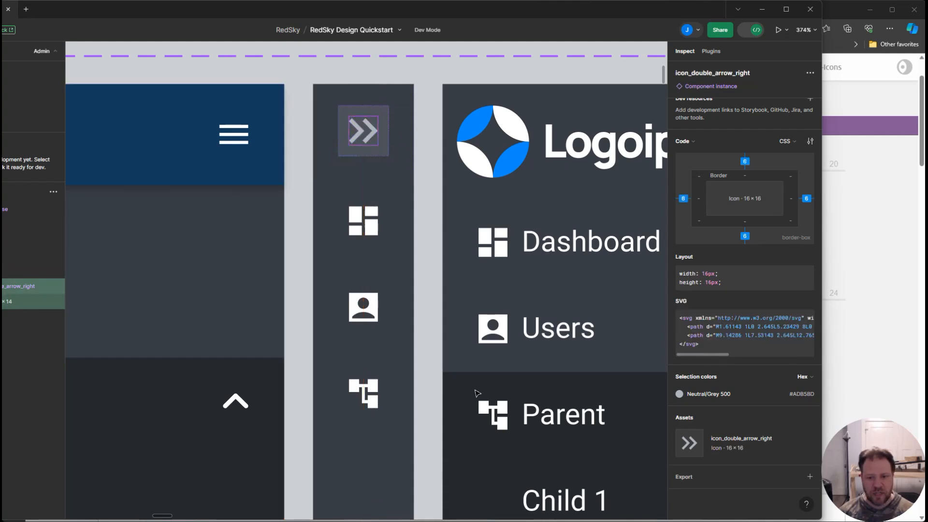
Step: Export the icon_double_arrow_right asset as SVG and save it in Downloads as icon_double_arrow_right.svg
mouse_move(784, 445)
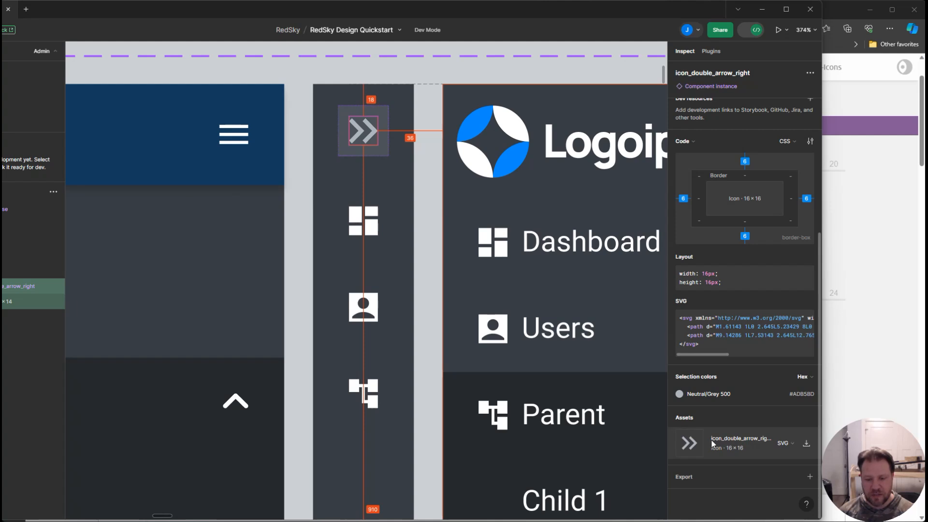
click(786, 443)
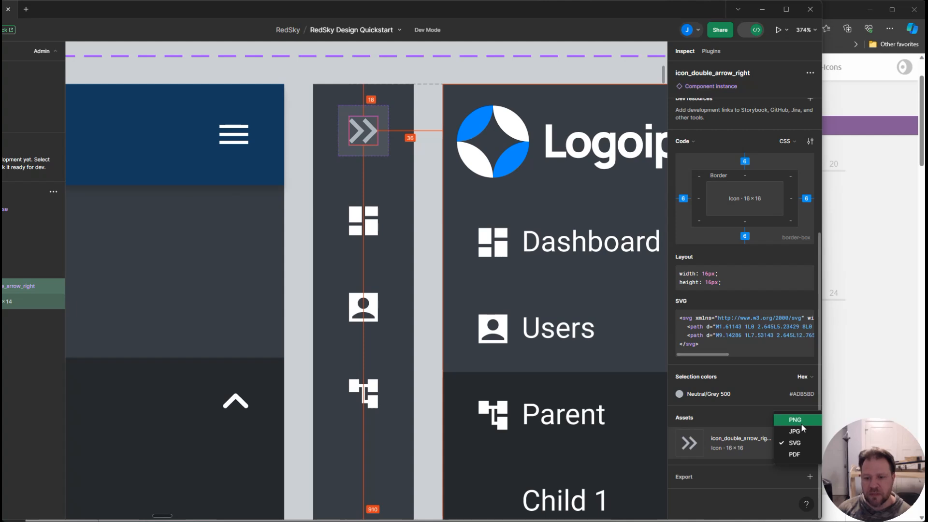
click(739, 411)
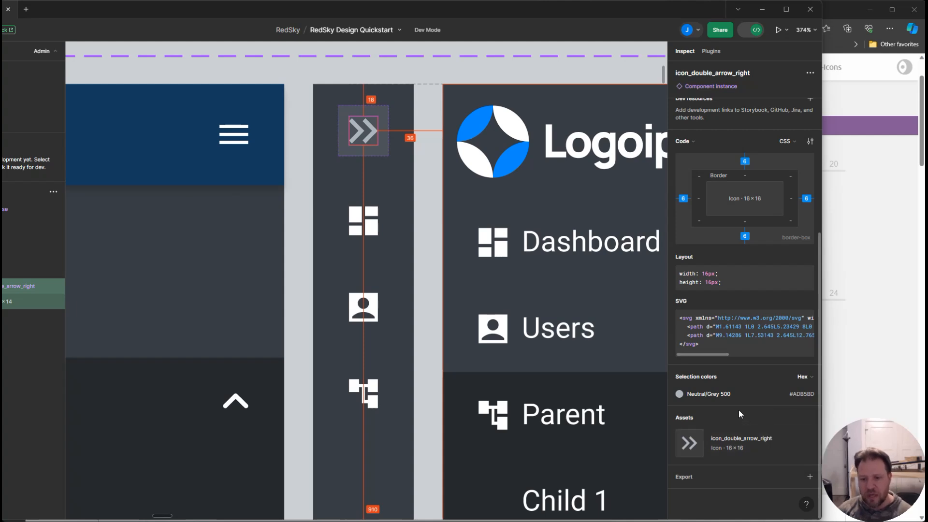
mouse_move(746, 435)
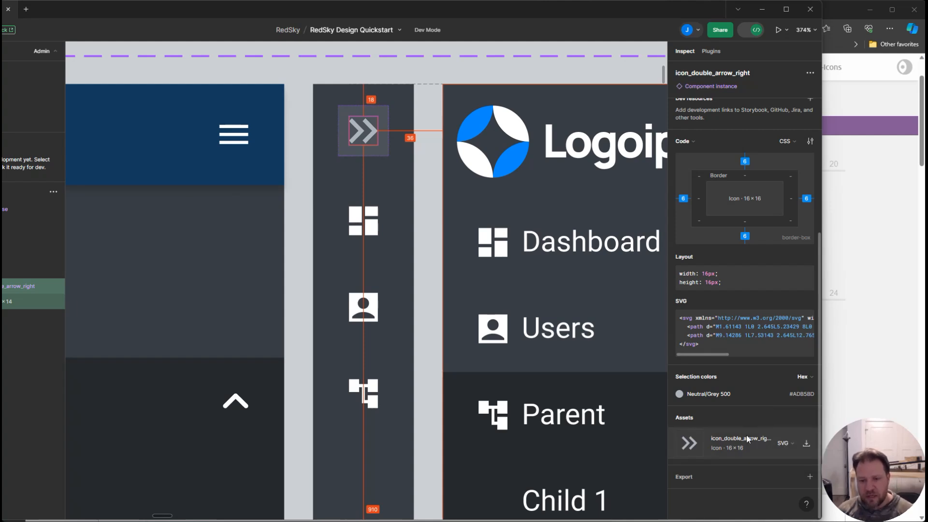
click(806, 445)
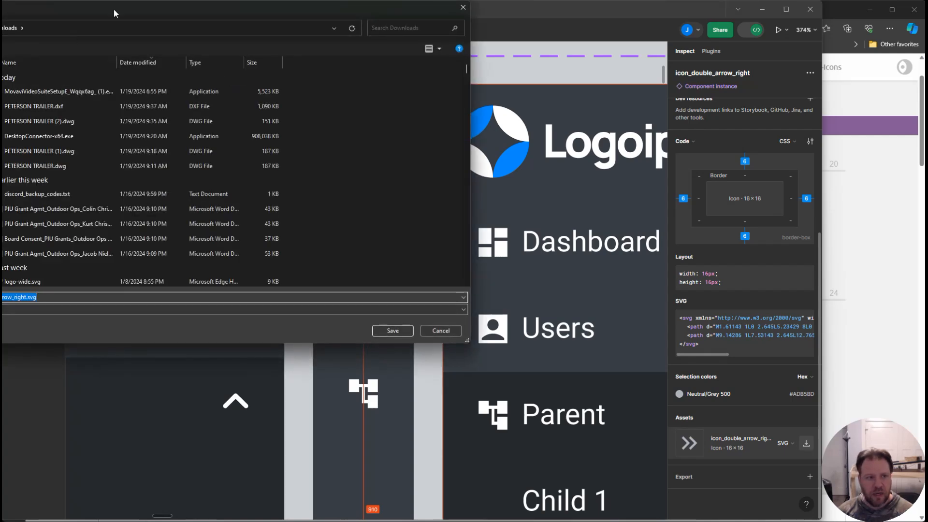
drag(185, 12, 327, 48)
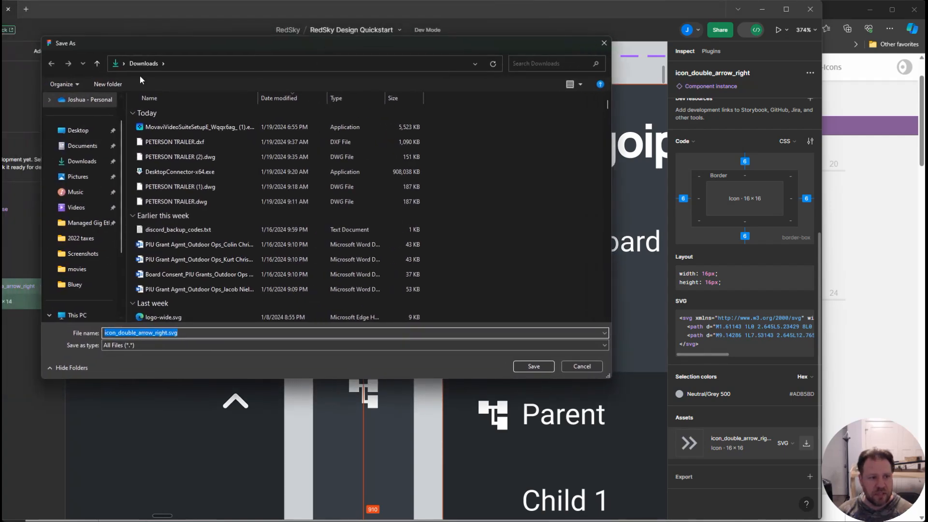
click(533, 366)
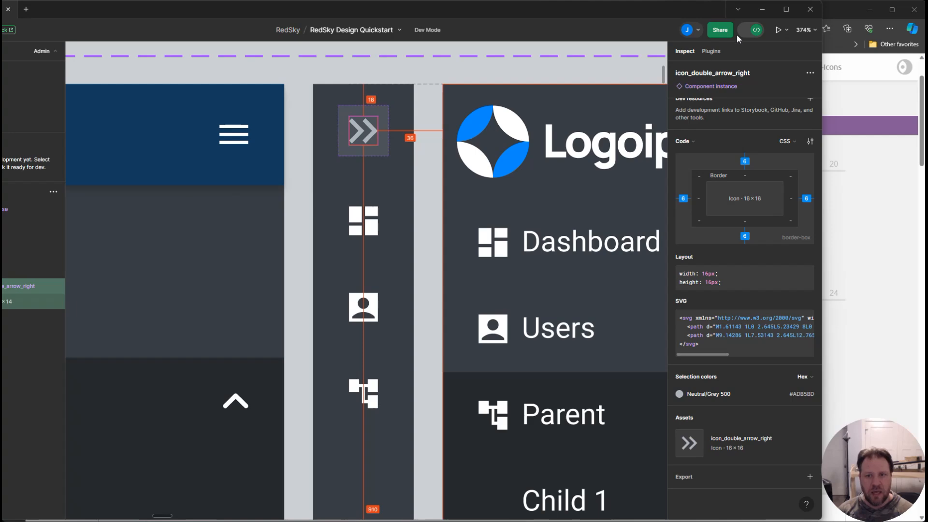
Step: Switch to IcoMoon and clear the icon search so the whole Untitled Set is listed
drag(695, 9, 783, 42)
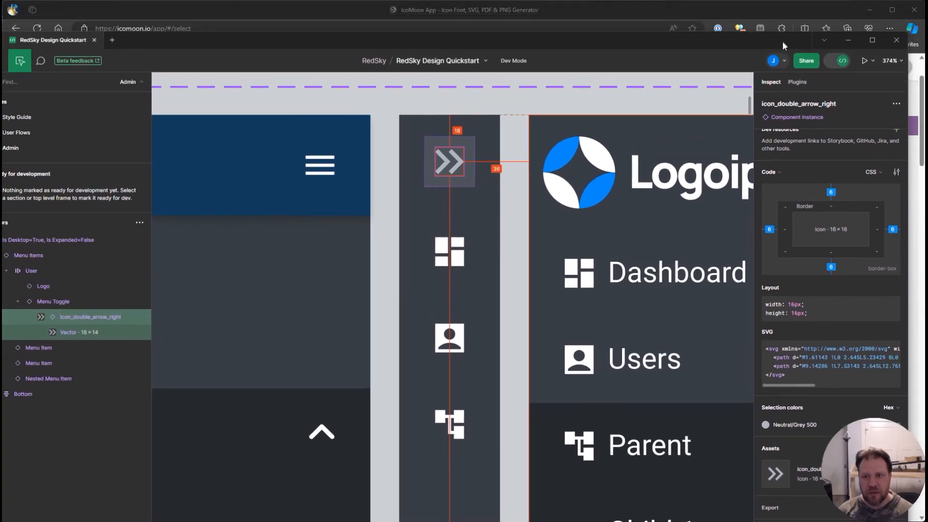
click(777, 18)
scroll(320, 180, up, 2)
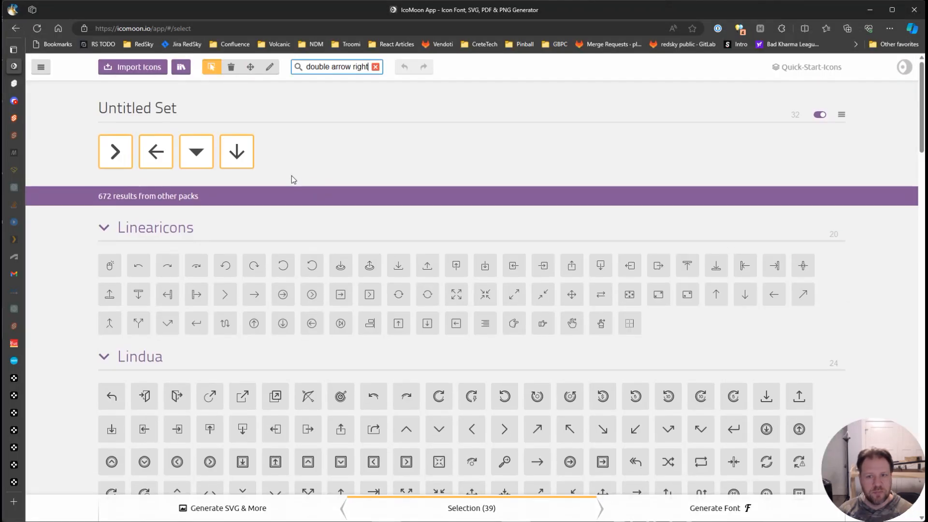
click(376, 67)
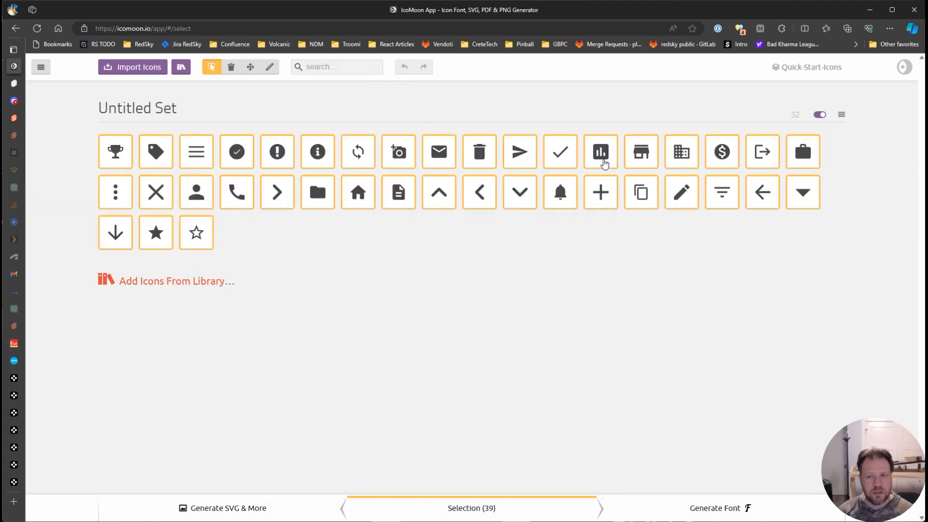
Step: Import icon_double_arrow_right.svg from Downloads into the Untitled Set and add the new icon to the selection
click(841, 117)
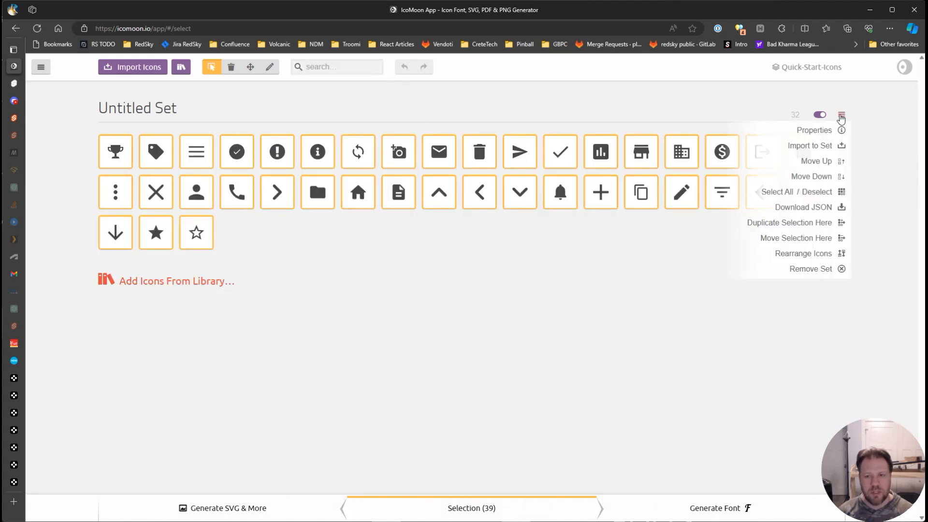
click(826, 151)
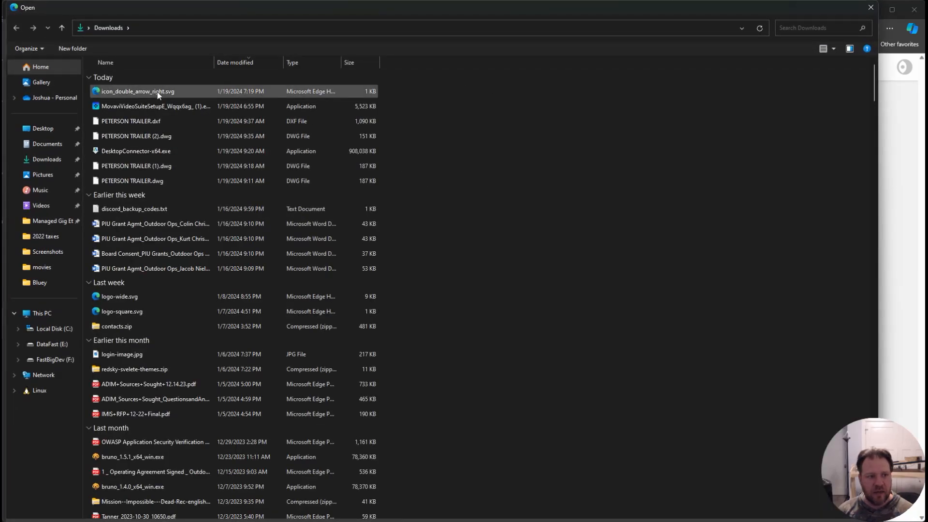
double_click(138, 93)
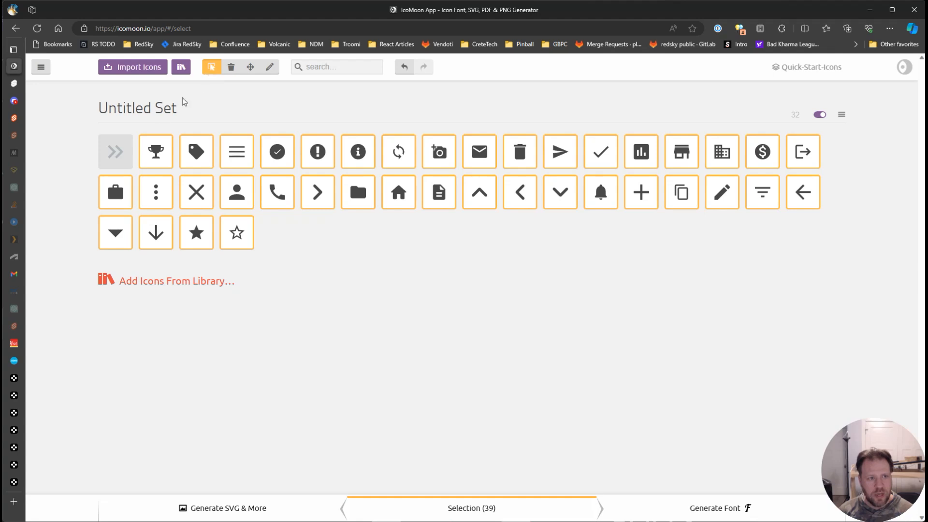
click(116, 151)
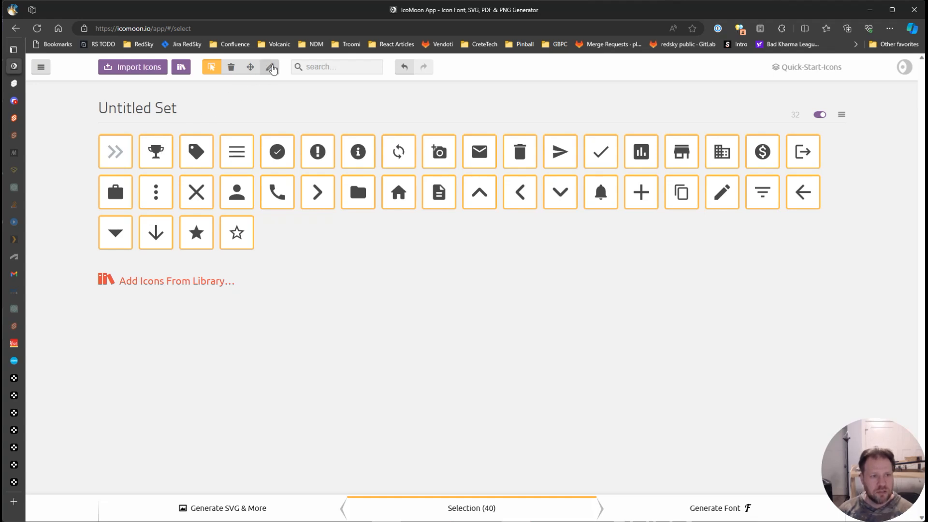
Step: Open the imported double-arrow icon for editing and set its grid size to 32
click(273, 70)
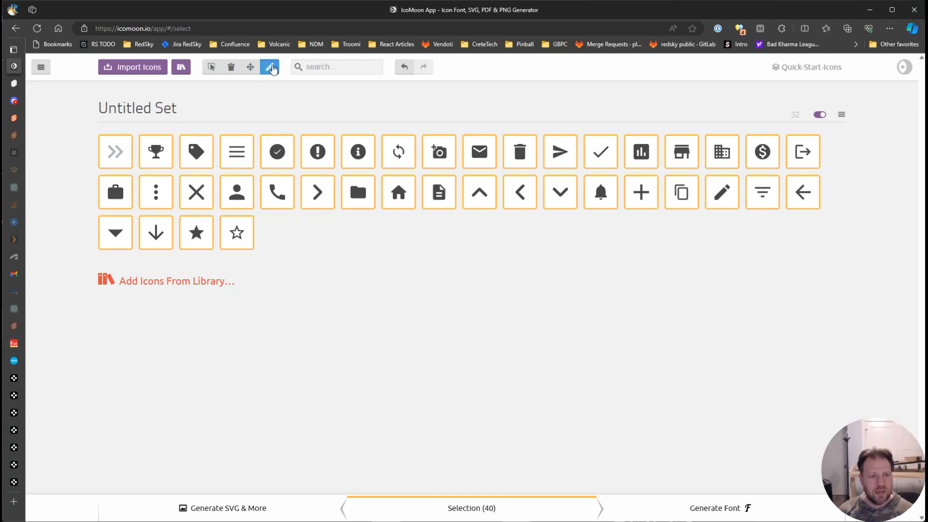
click(115, 155)
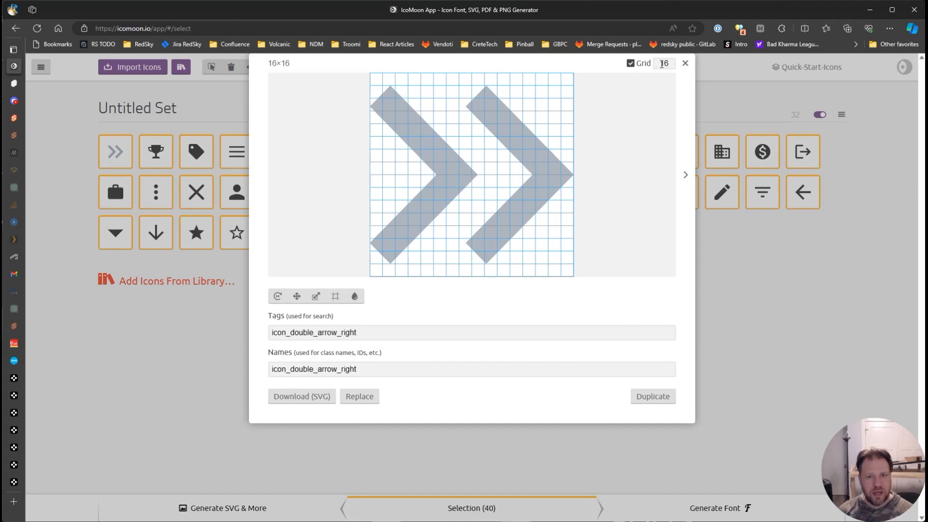
click(668, 64)
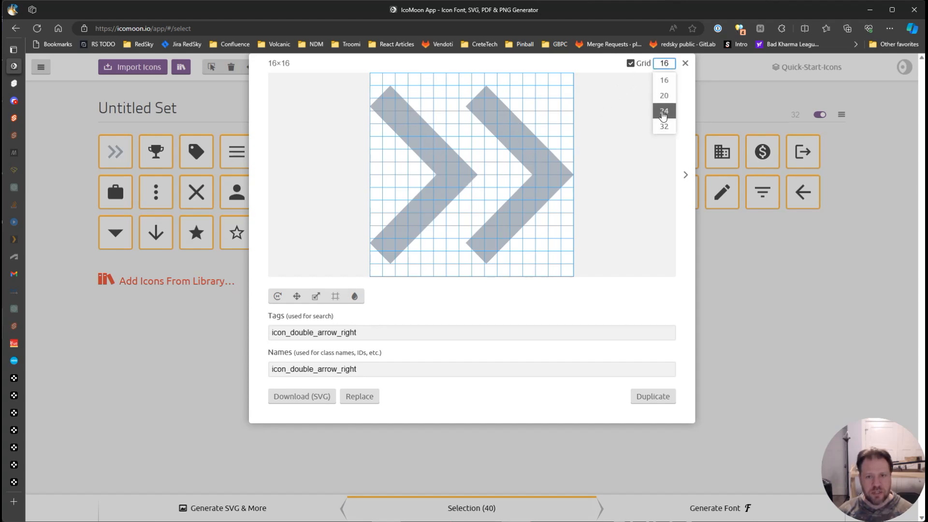
click(663, 127)
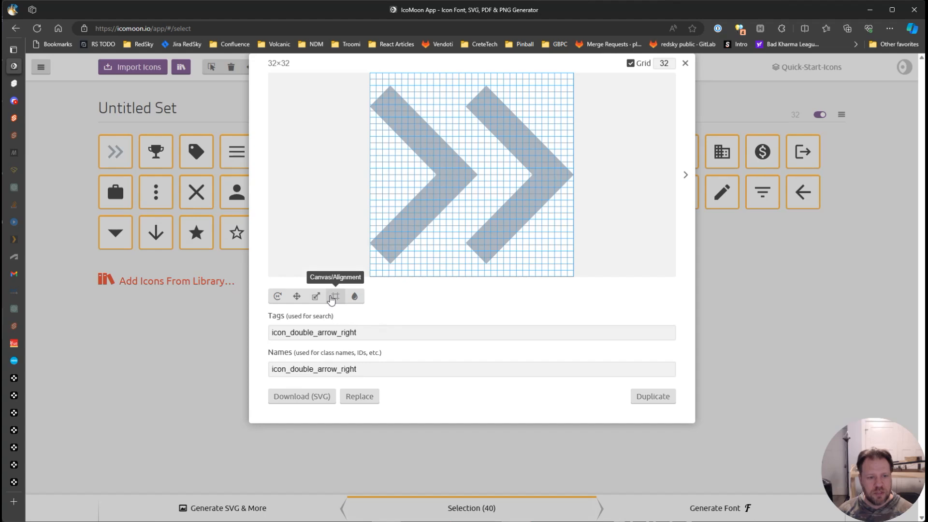
Step: Apply Square Canvas to the double-arrow icon and center it on the canvas
click(333, 298)
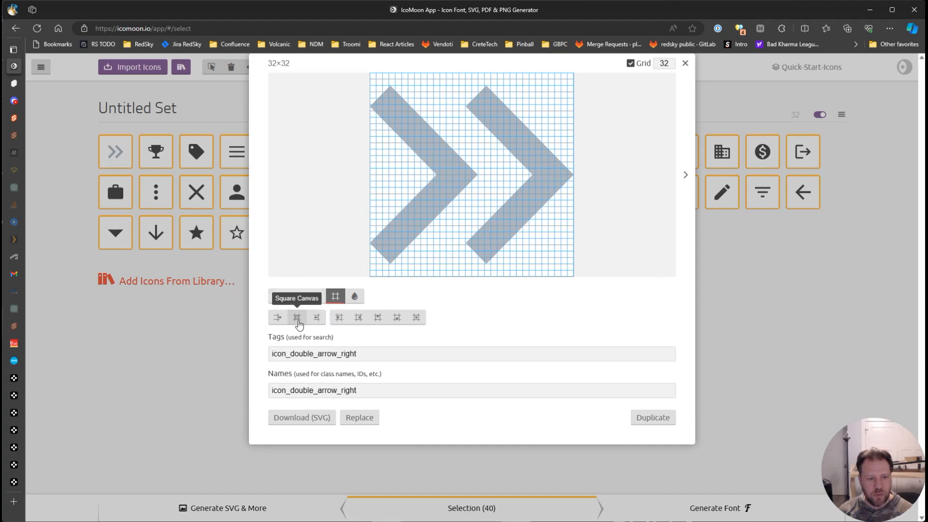
click(298, 320)
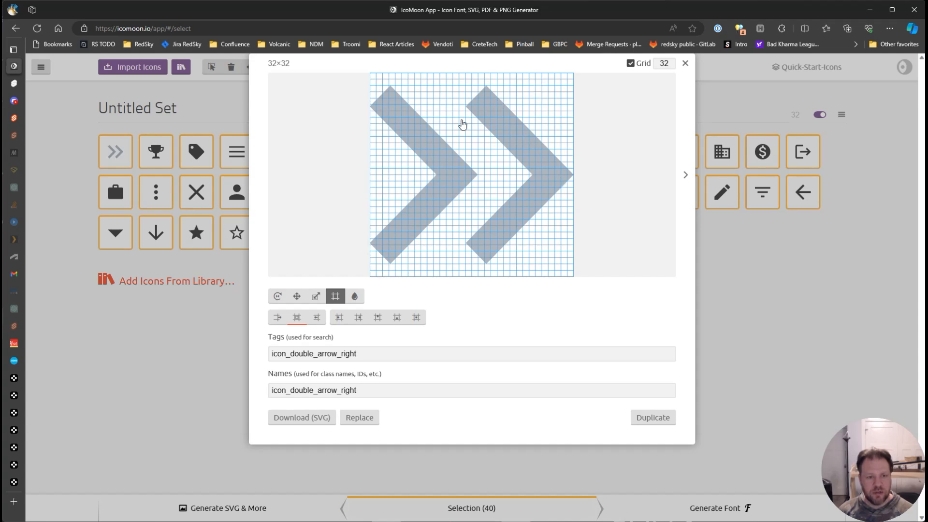
click(415, 320)
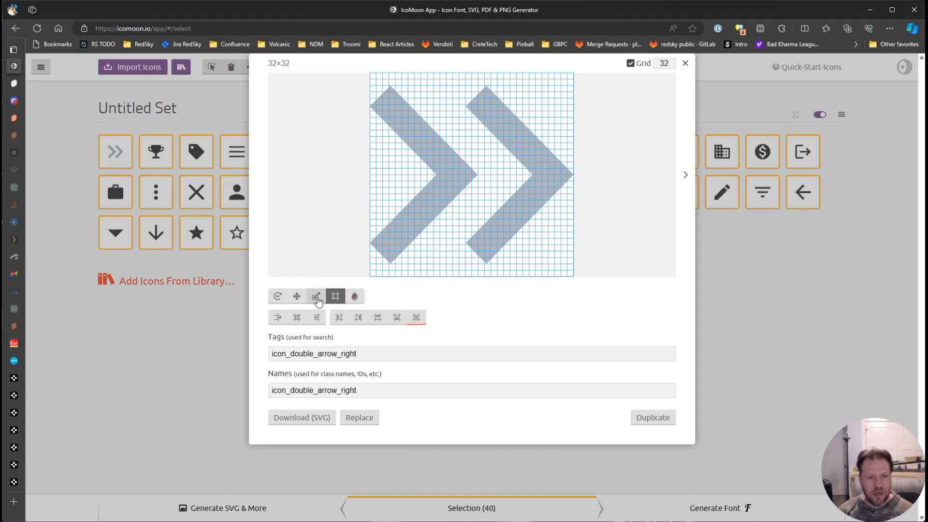
Step: Scale the double-arrow icon with Fit to Canvas and remove its grey color
click(316, 296)
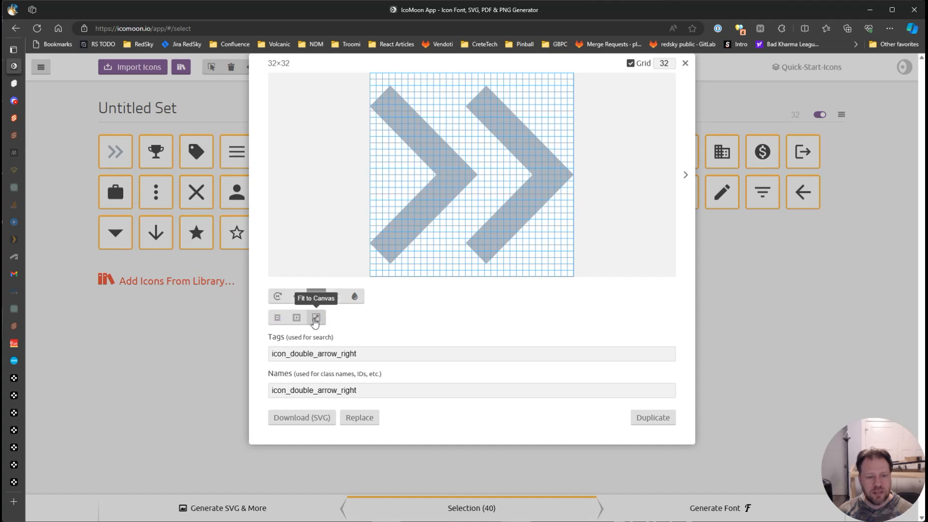
click(315, 318)
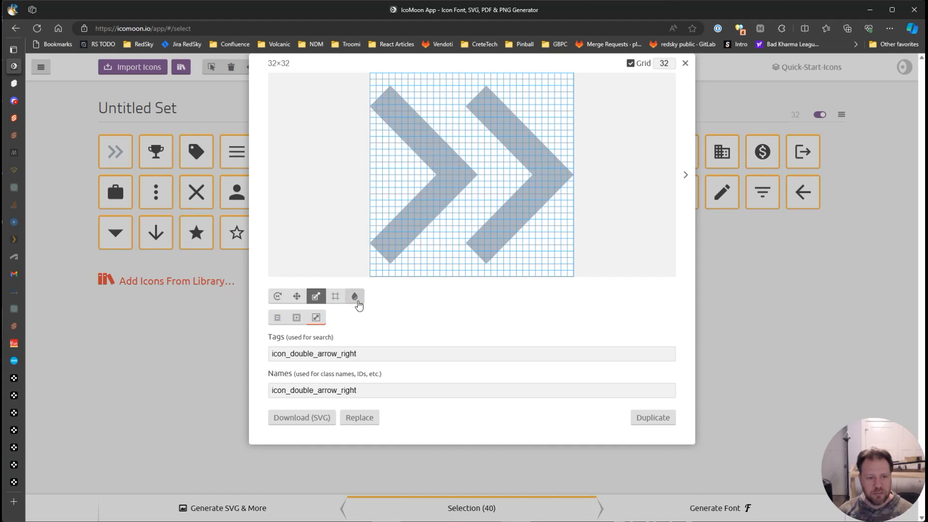
click(355, 297)
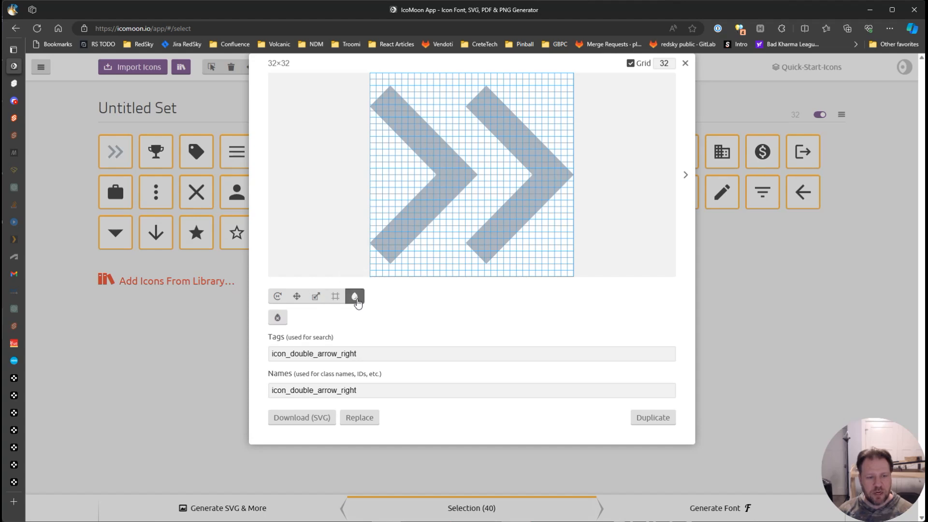
click(278, 317)
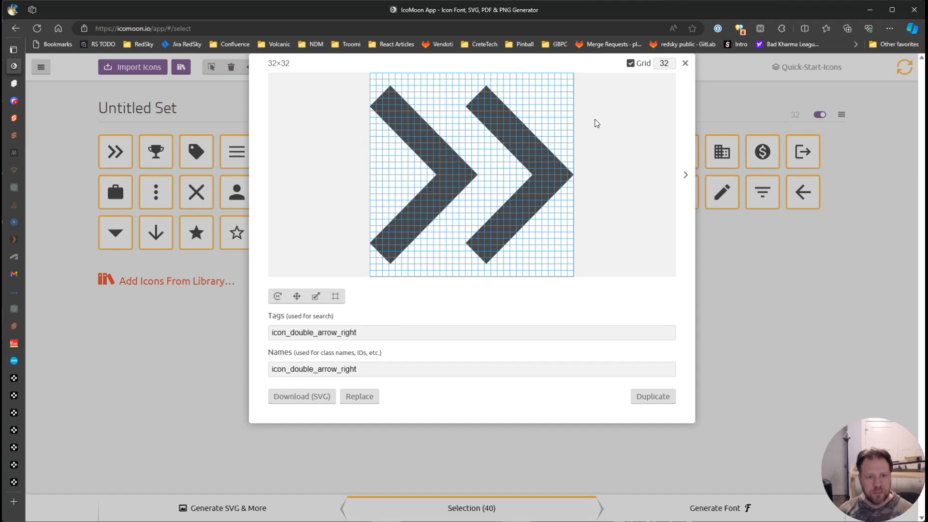
Step: Rename the icon in its Names field to double-arrow-right and close the icon editor
drag(289, 372, 385, 369)
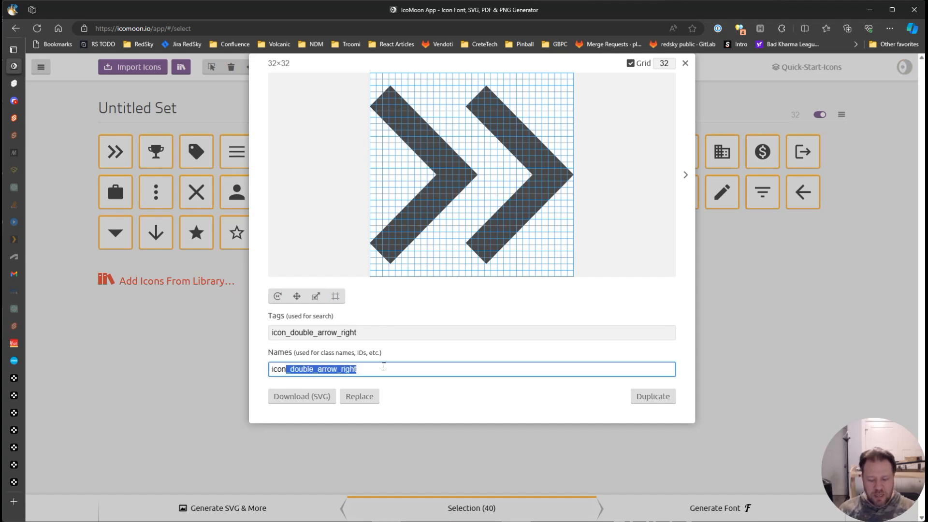
key(Home)
key(ctrl+a)
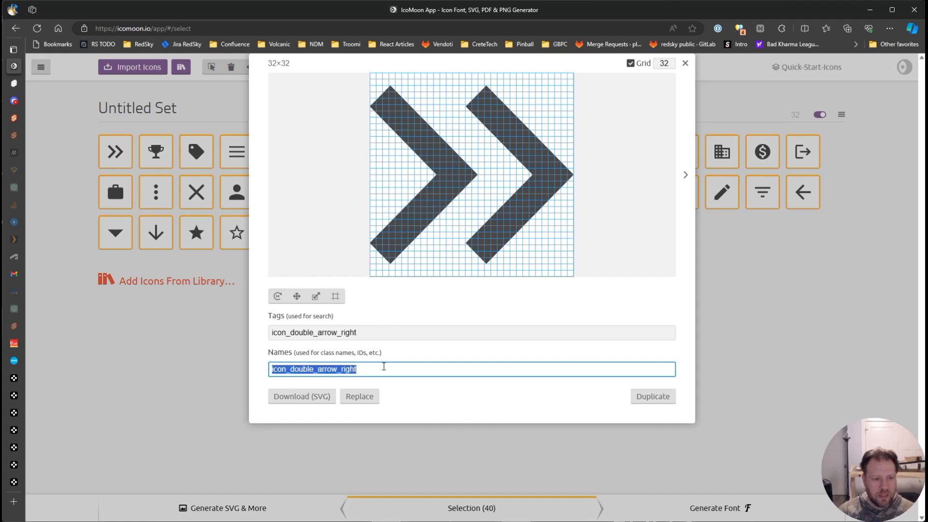
text(d)
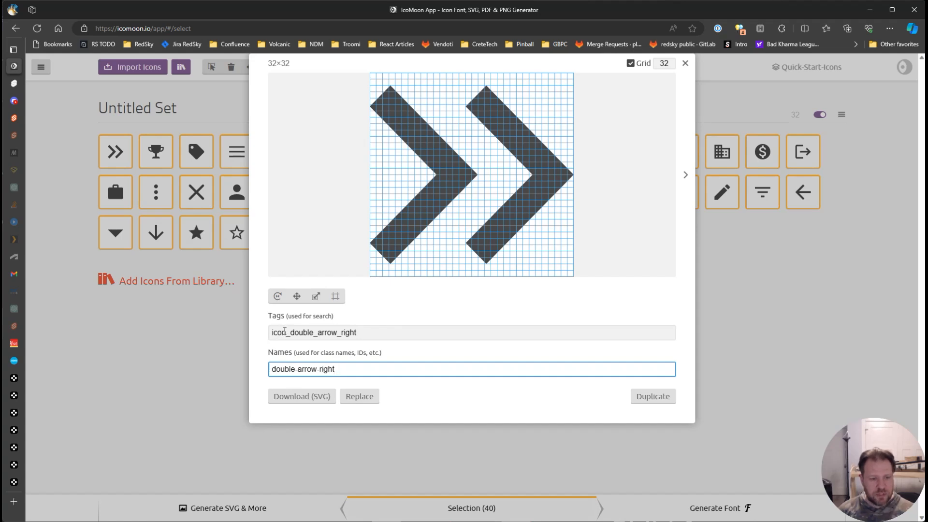
click(284, 332)
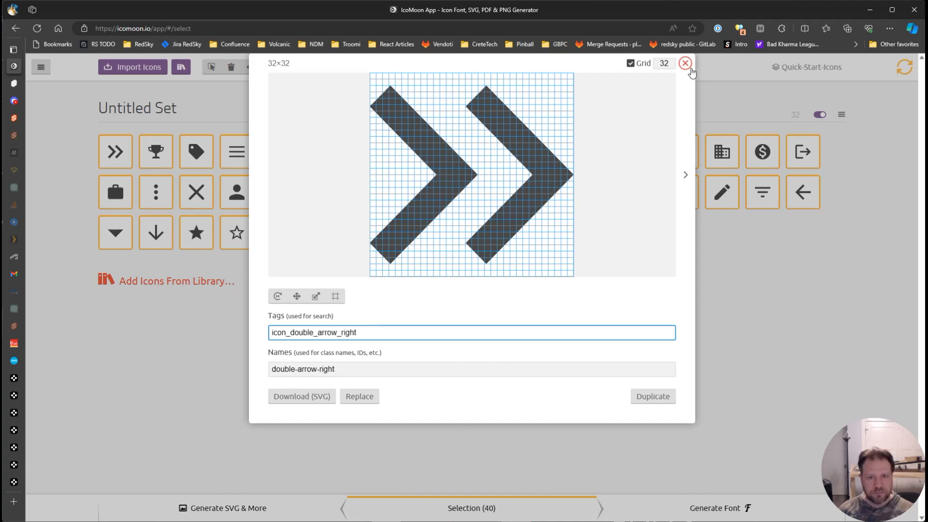
click(685, 64)
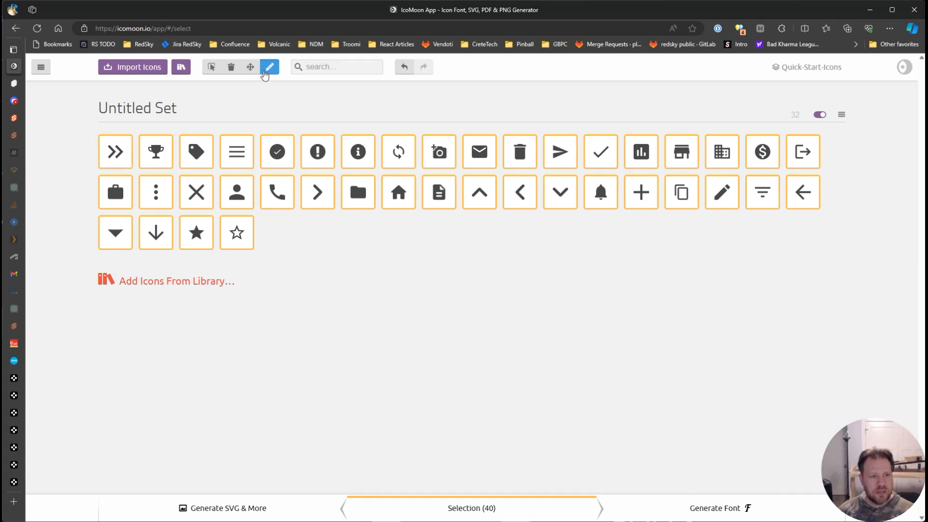
Step: Return to the Select tool and toggle the double-arrow and trophy icons out of the selection and back in
click(211, 66)
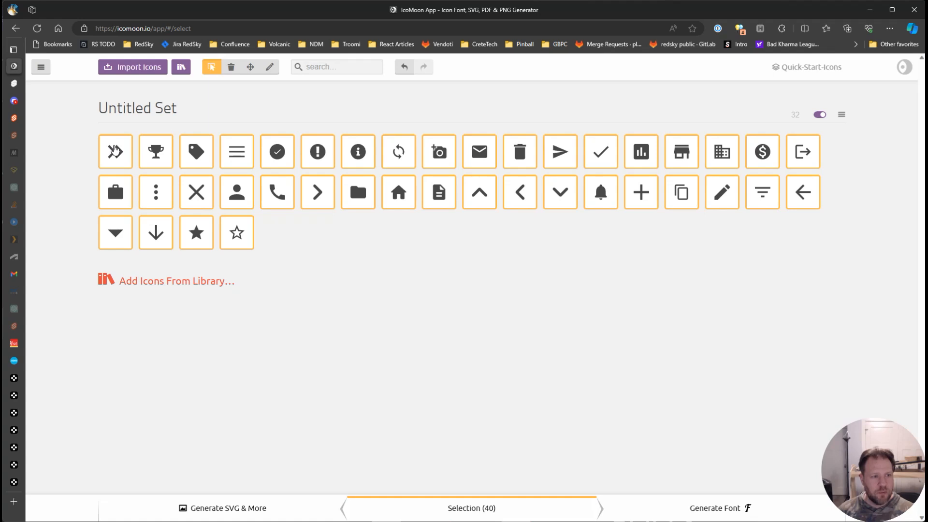
click(120, 147)
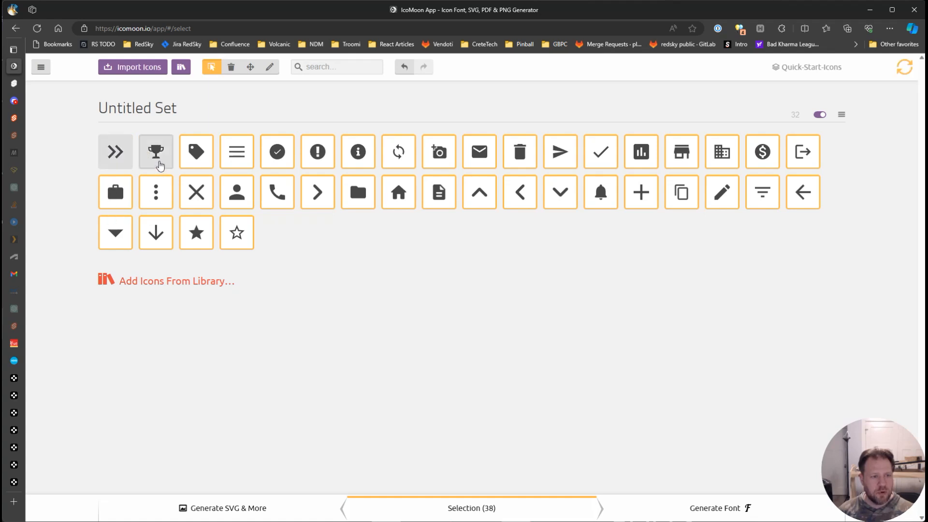
click(129, 167)
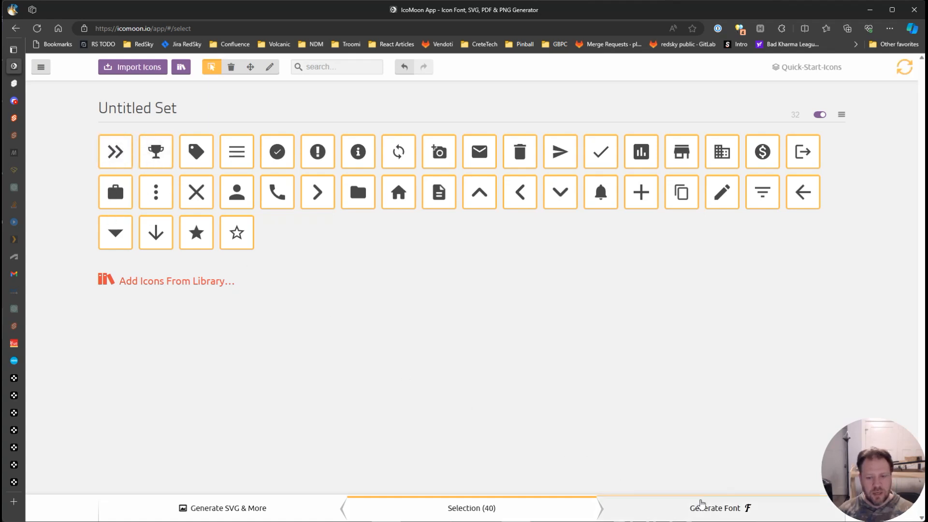
Step: Generate the font from the selected icons and look through the resulting glyph list
click(711, 509)
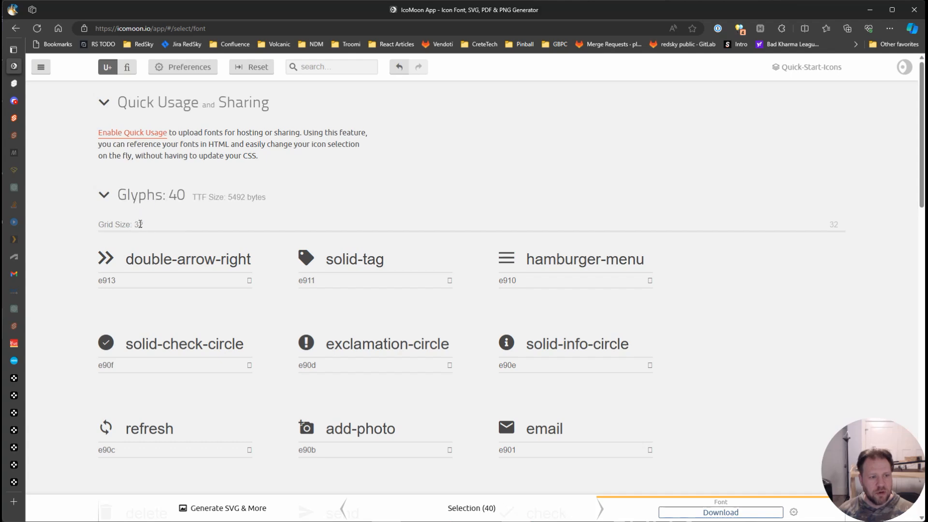
scroll(331, 212, down, 20)
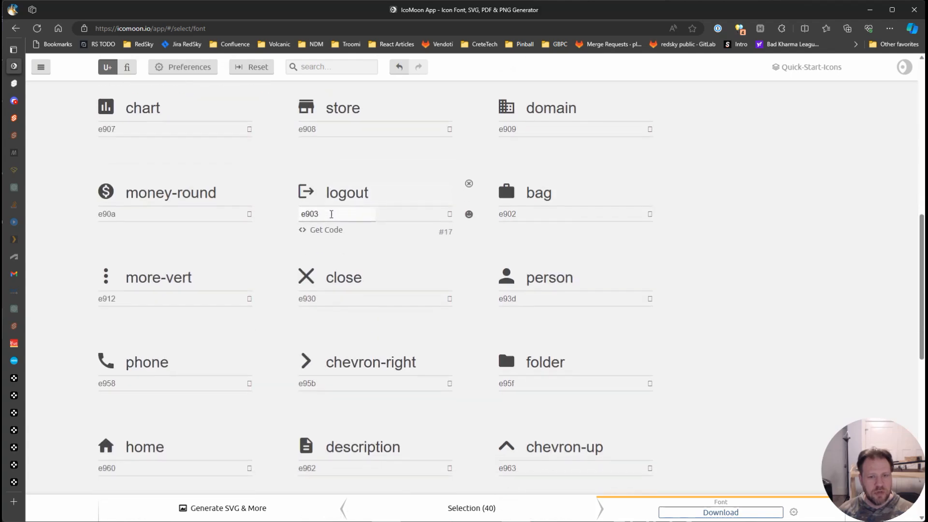
Step: Check the class prefix in the font preferences, close them and download the generated icon font
scroll(327, 325, up, 20)
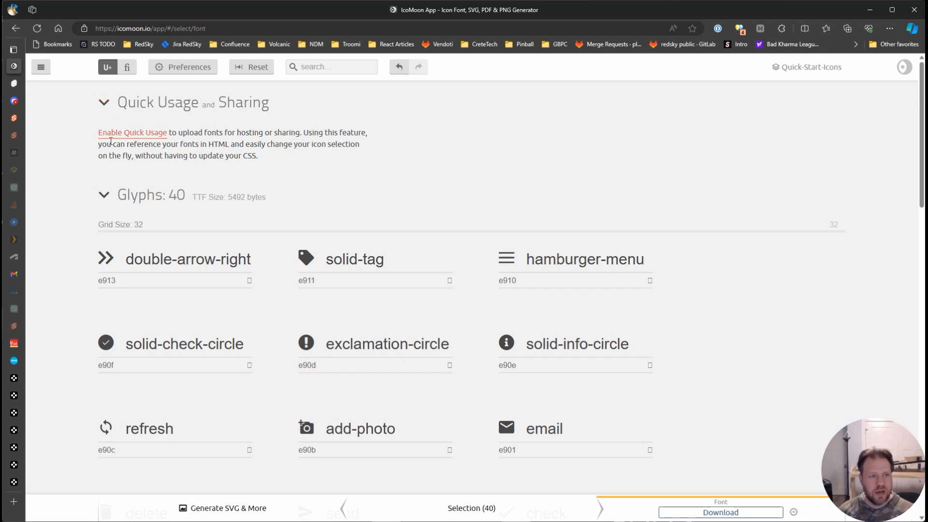
click(174, 71)
drag(386, 127, 358, 128)
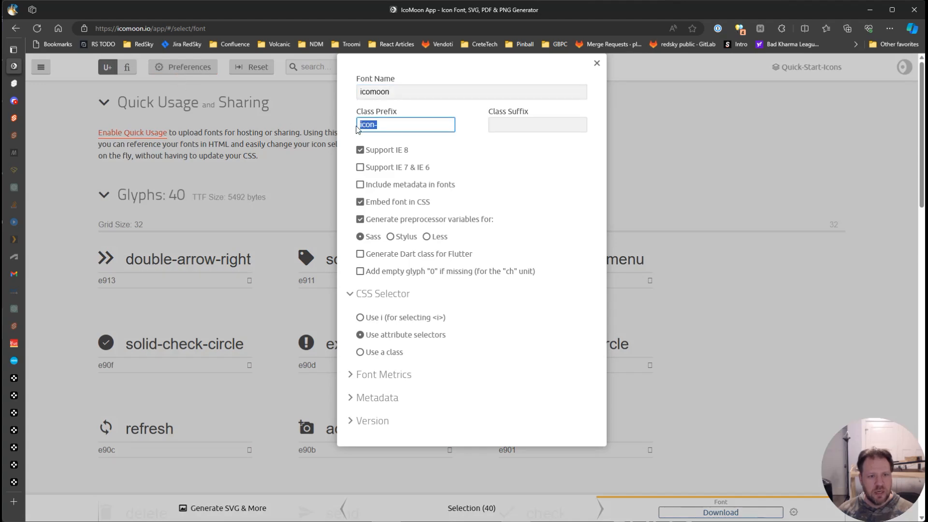
click(385, 126)
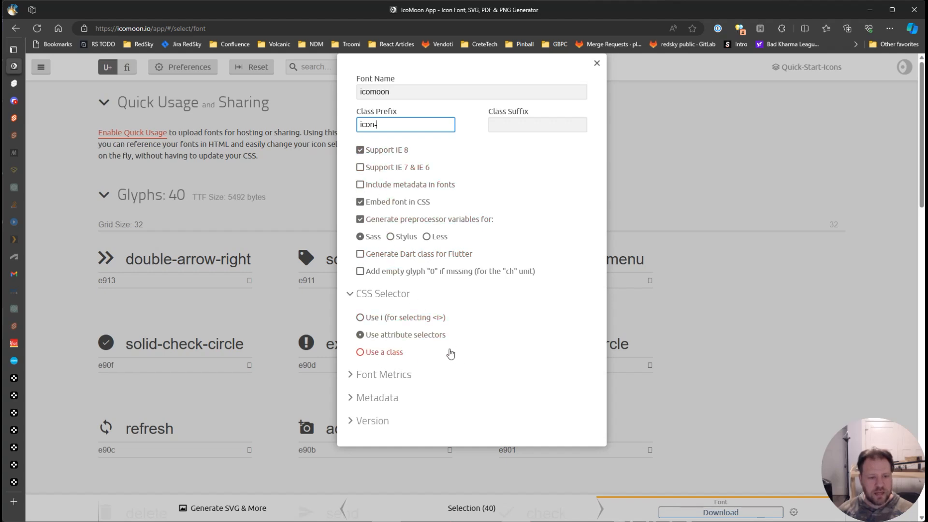
click(597, 63)
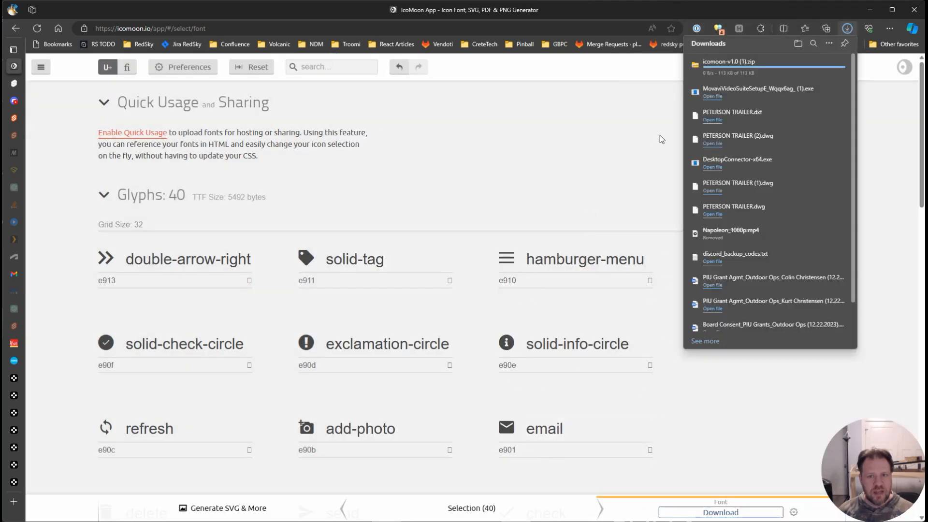
Step: Open the downloaded icomoon-v1.0 (1).zip archive and look inside its fonts folder, returning to the archive root
click(750, 73)
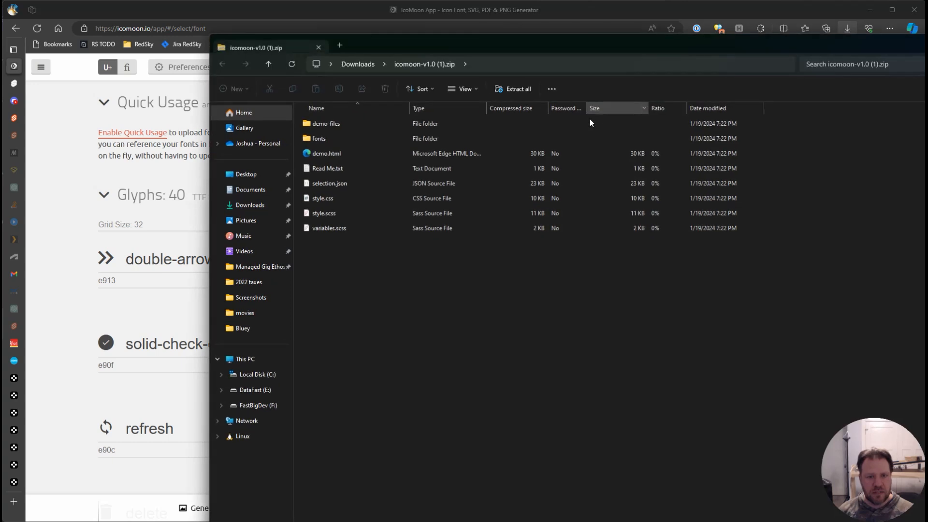
drag(468, 51, 326, 37)
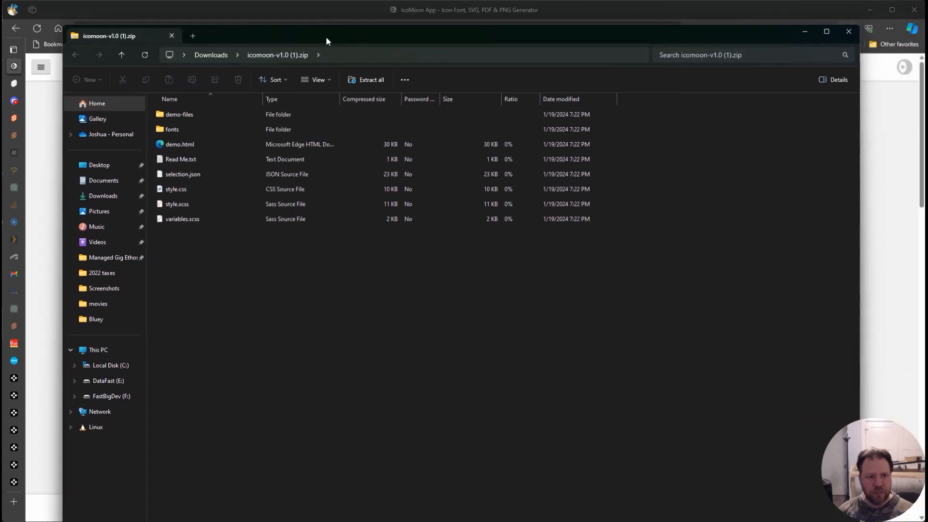
double_click(176, 128)
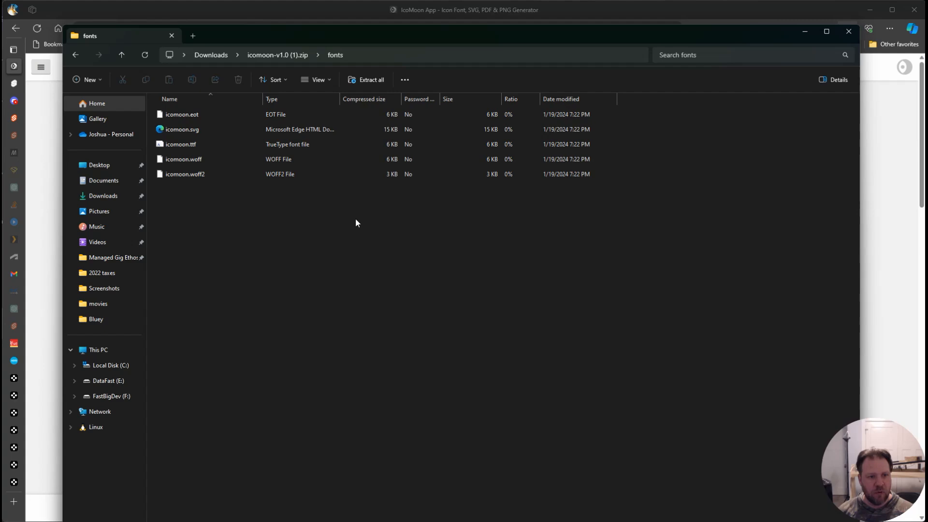
key(alt+Left)
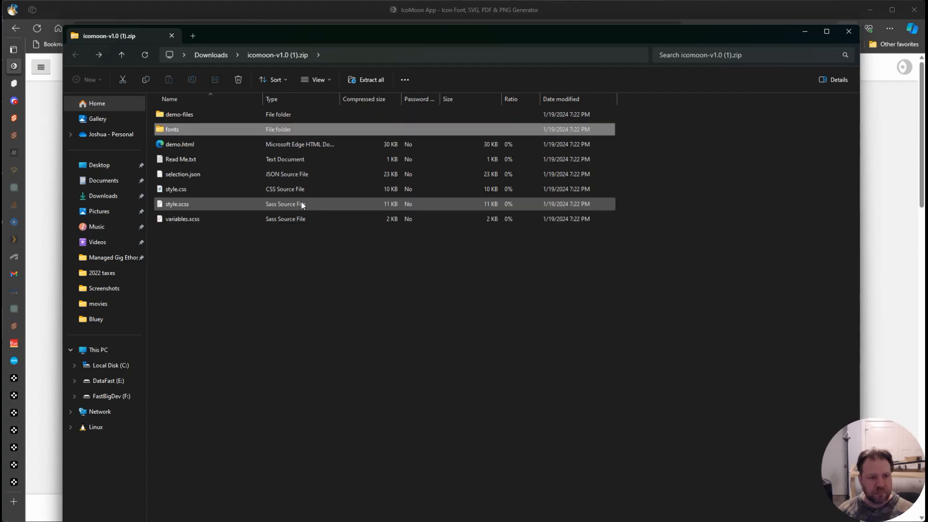
Step: Open demo.html from the archive, look through its icon list, highlight the icon-double-arrow-right class name, and minimize the browser
double_click(185, 145)
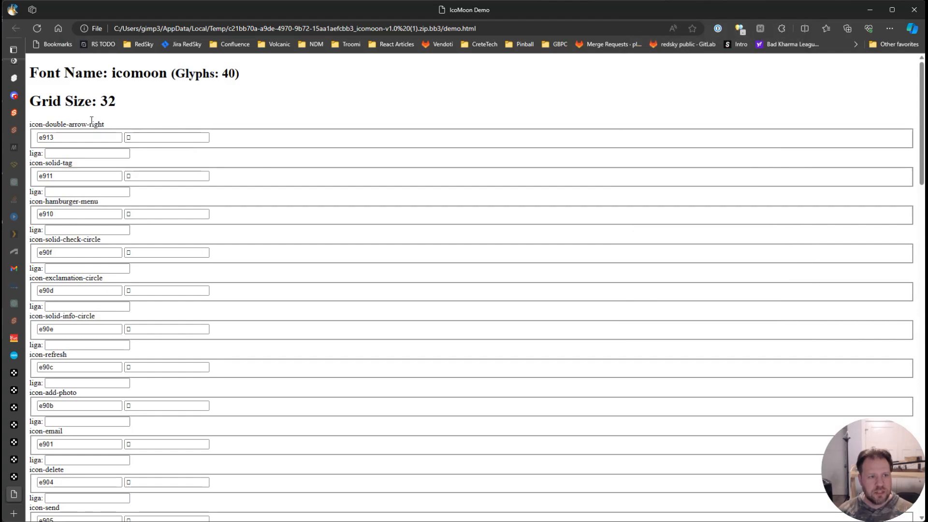
scroll(136, 199, down, 5)
scroll(136, 199, down, 5)
scroll(133, 198, up, 10)
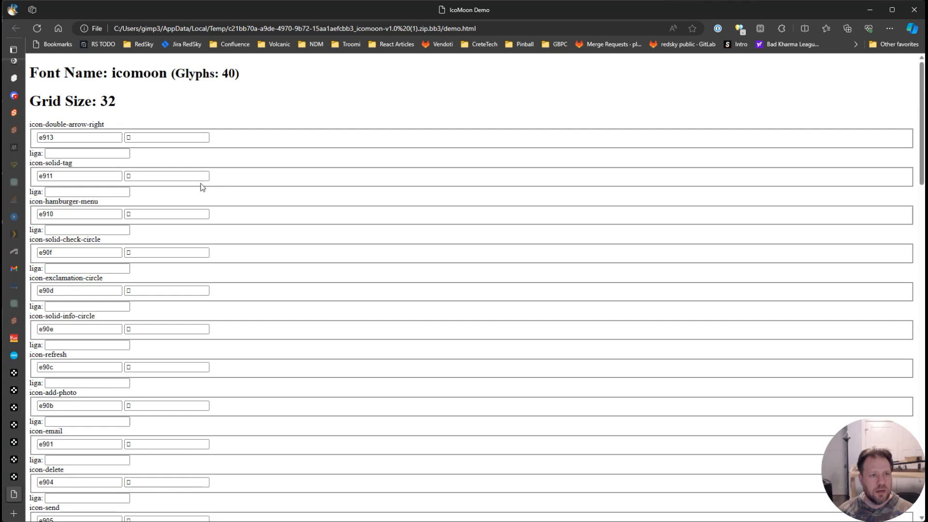
scroll(222, 212, down, 20)
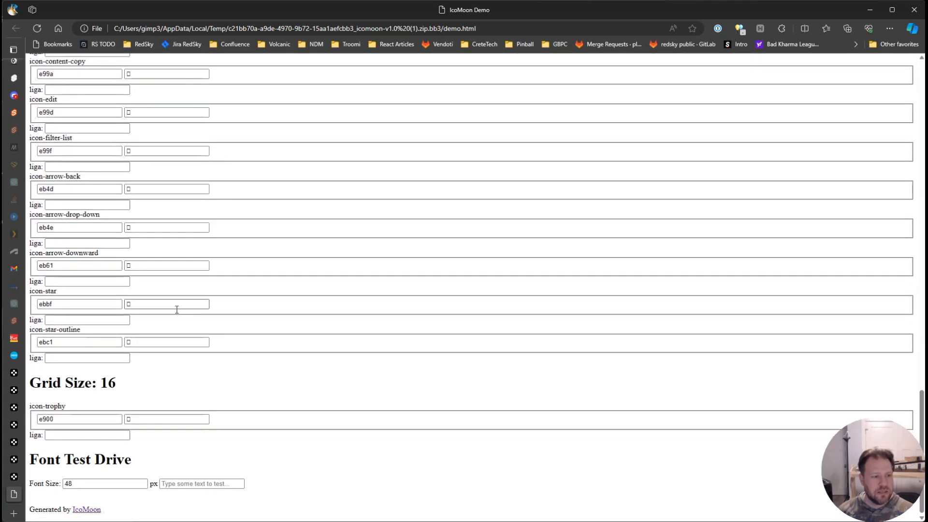
scroll(251, 304, up, 20)
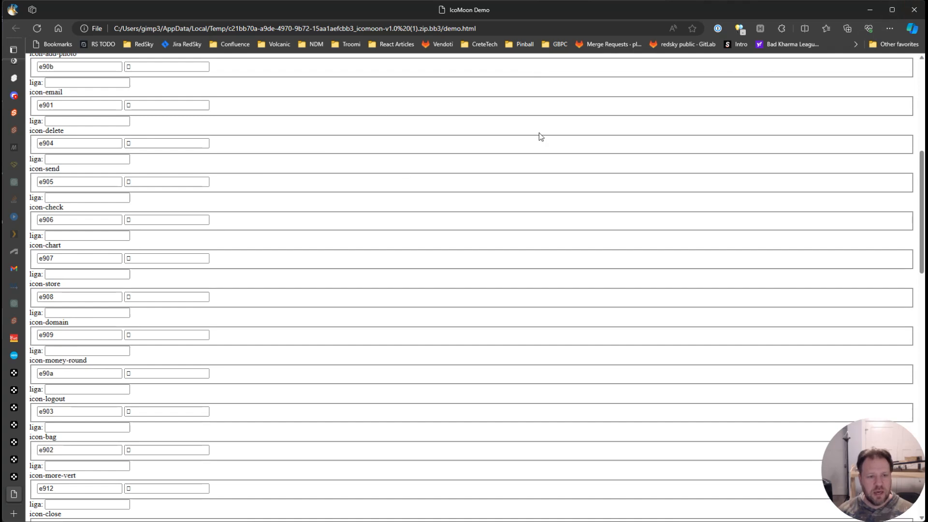
scroll(556, 169, up, 7)
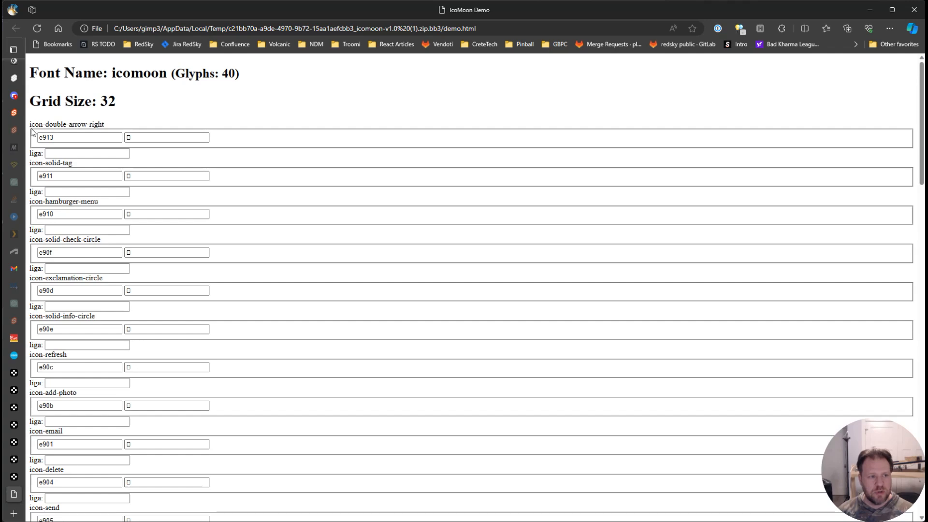
drag(31, 124, 115, 127)
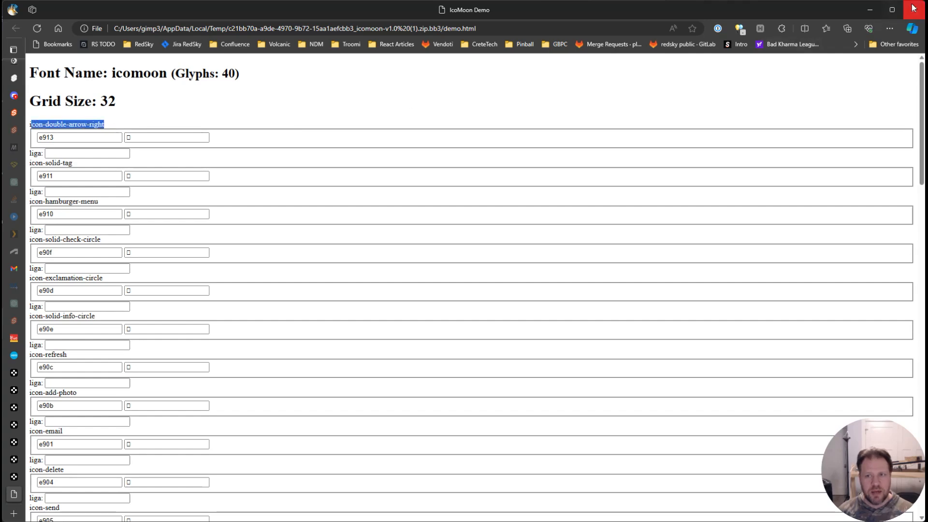
click(871, 10)
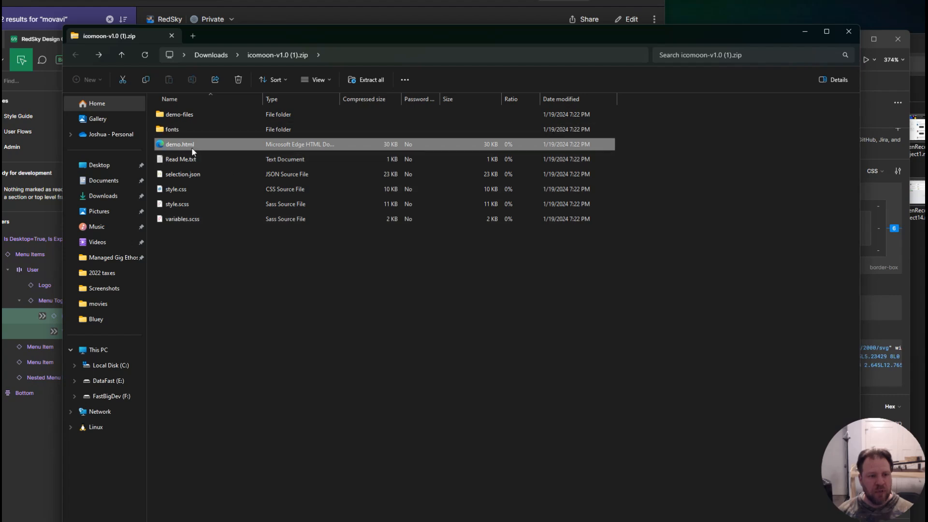
Step: Open selection.json from the archive in Visual Studio Code, look through its icon definitions and font preferences, and close it
drag(271, 273, 176, 136)
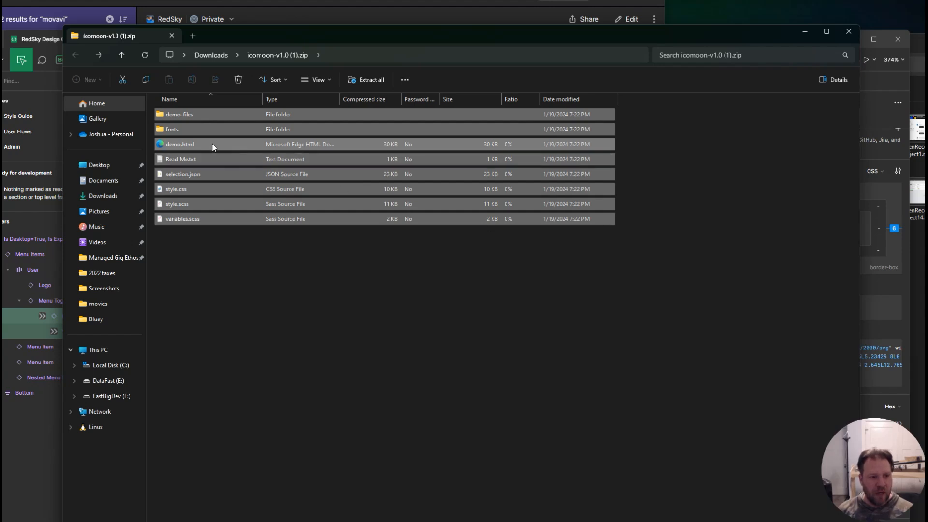
click(239, 251)
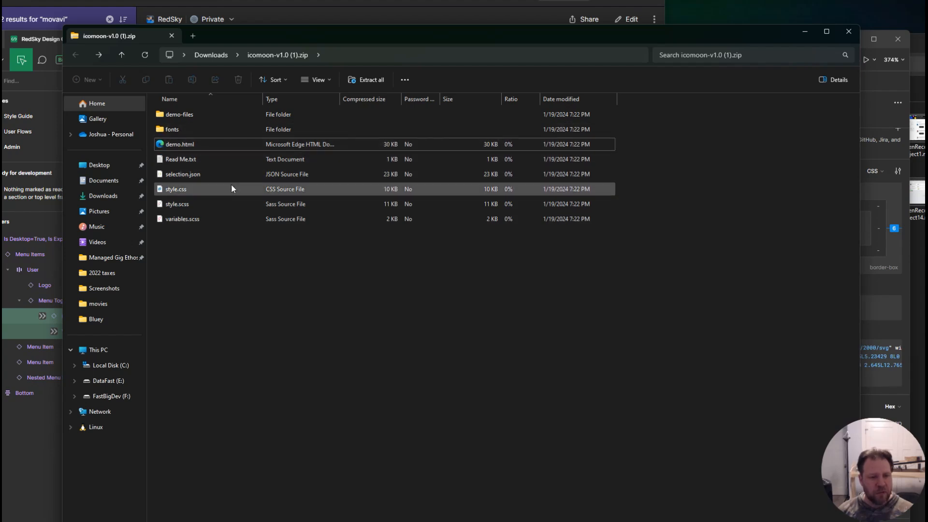
click(179, 177)
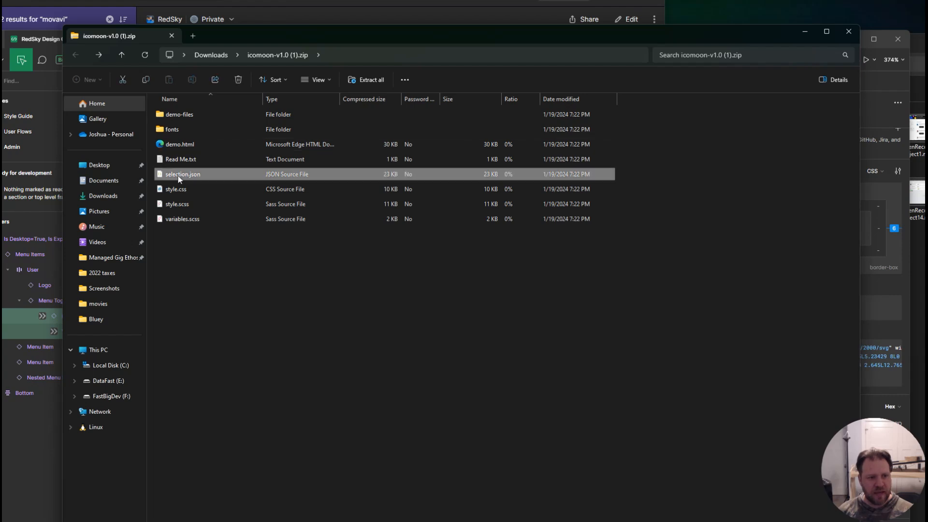
right_click(179, 178)
click(198, 179)
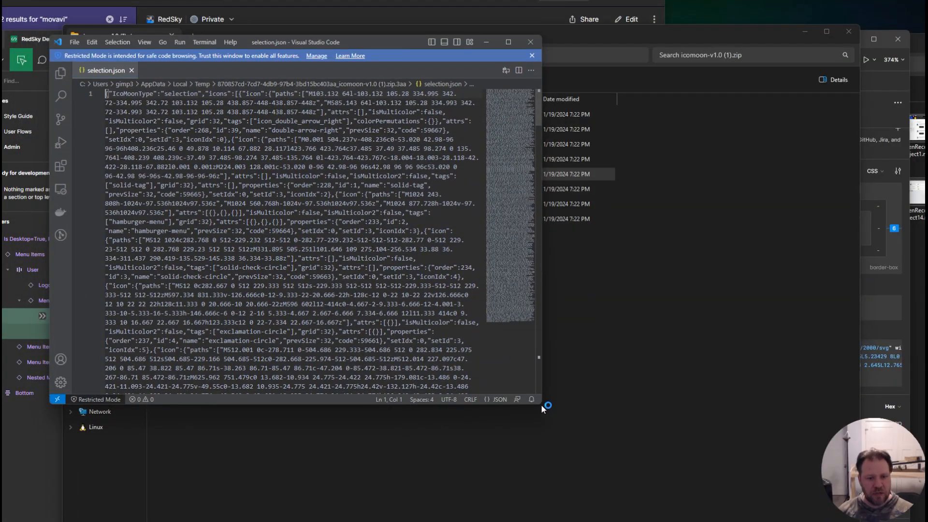
drag(541, 404, 744, 483)
scroll(341, 237, down, 10)
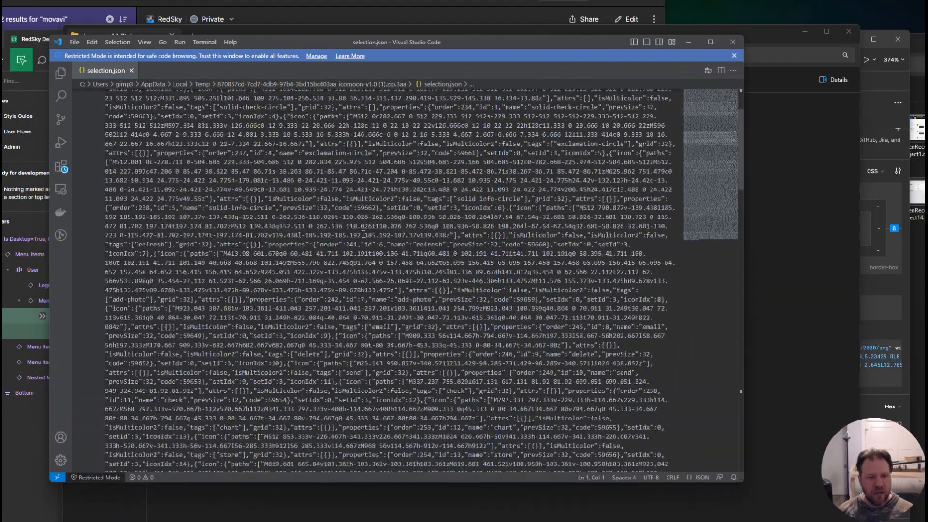
scroll(341, 237, down, 15)
scroll(328, 261, up, 8)
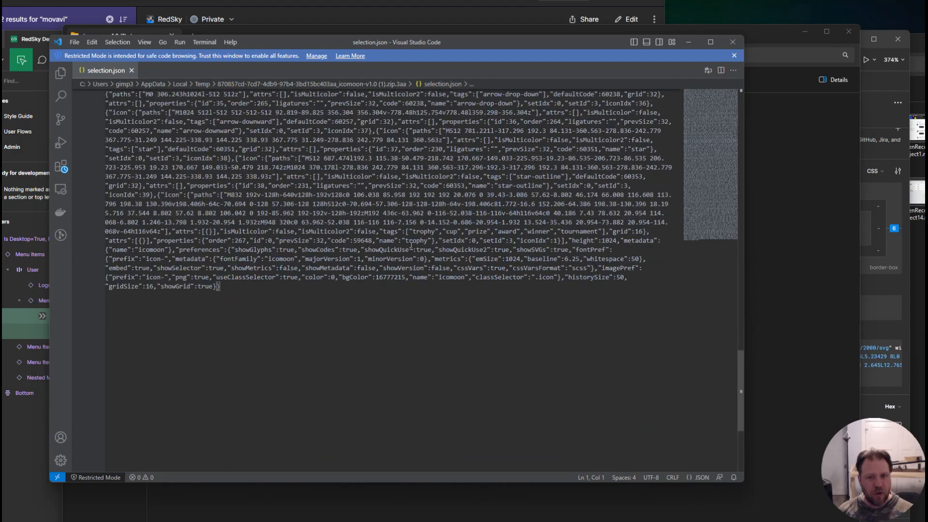
click(732, 43)
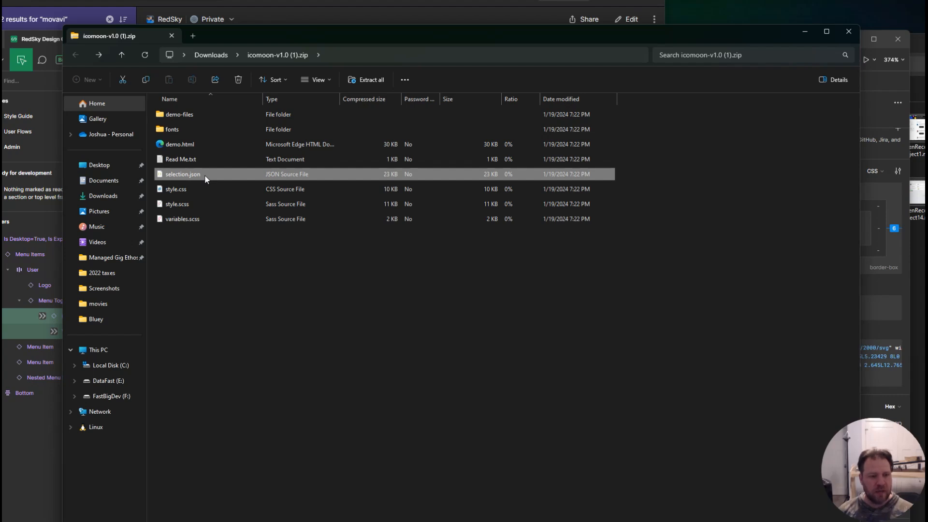
click(201, 113)
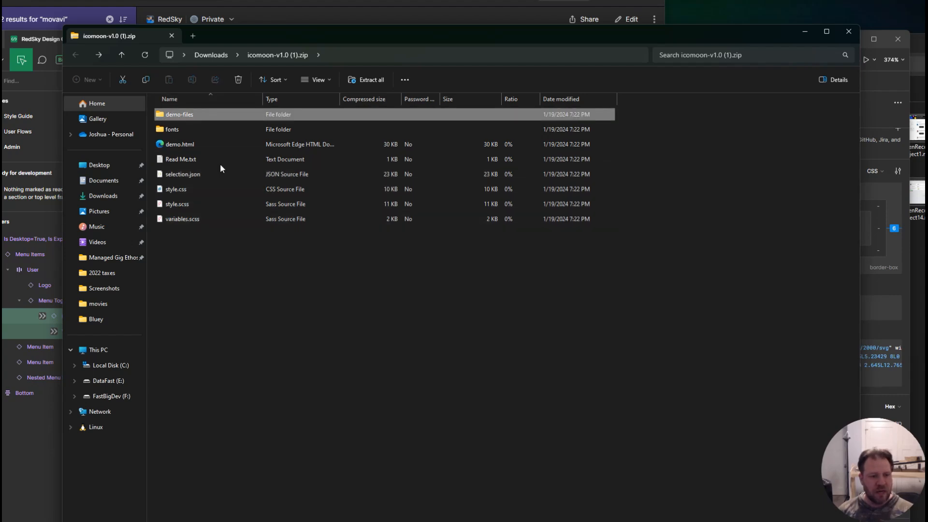